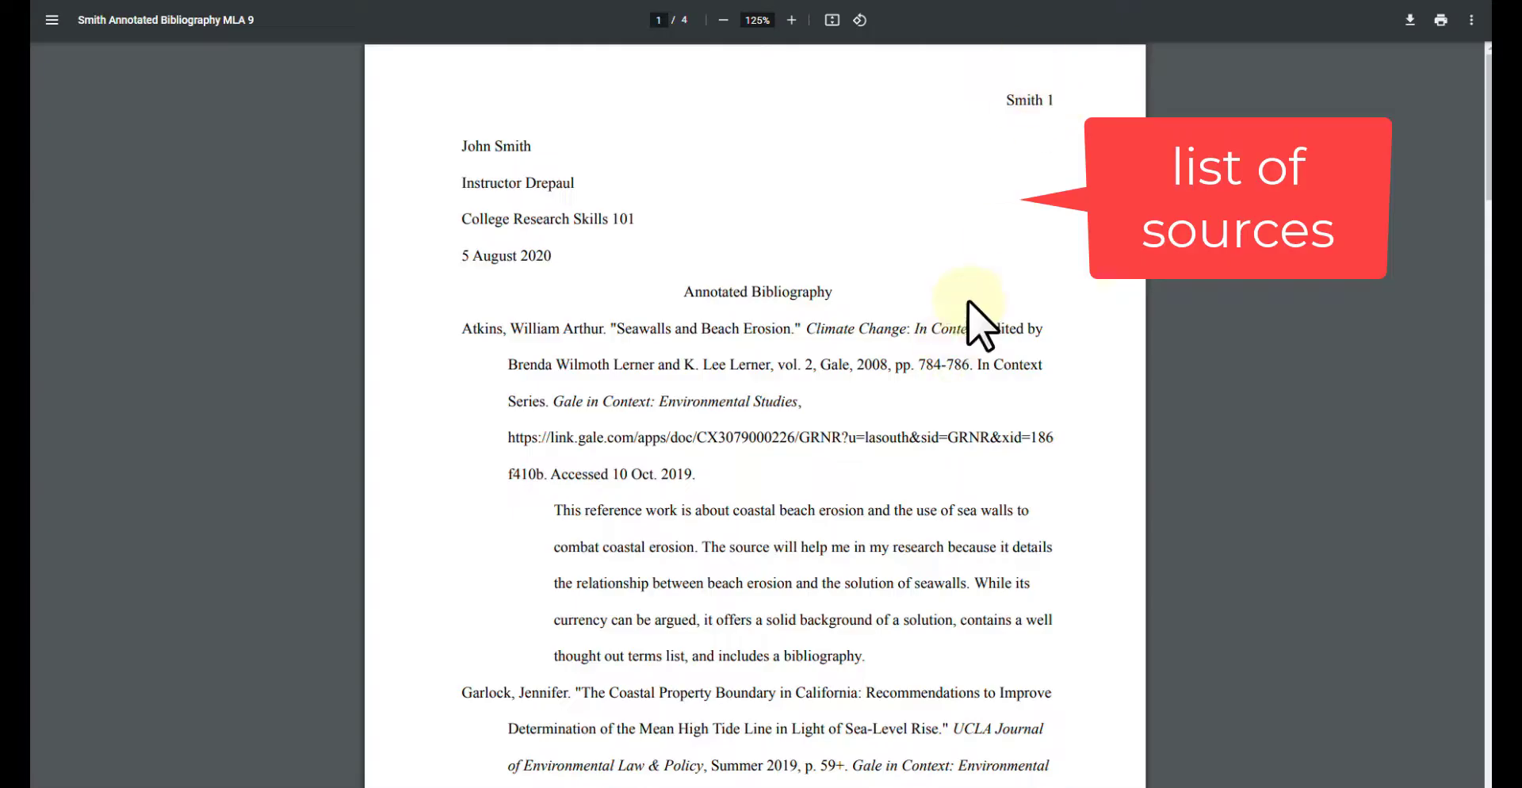
# - Scroll through the sample bibliography PDF to page 4, reviewing each citation's annotation
pyautogui.scroll(-2, 994, 275)
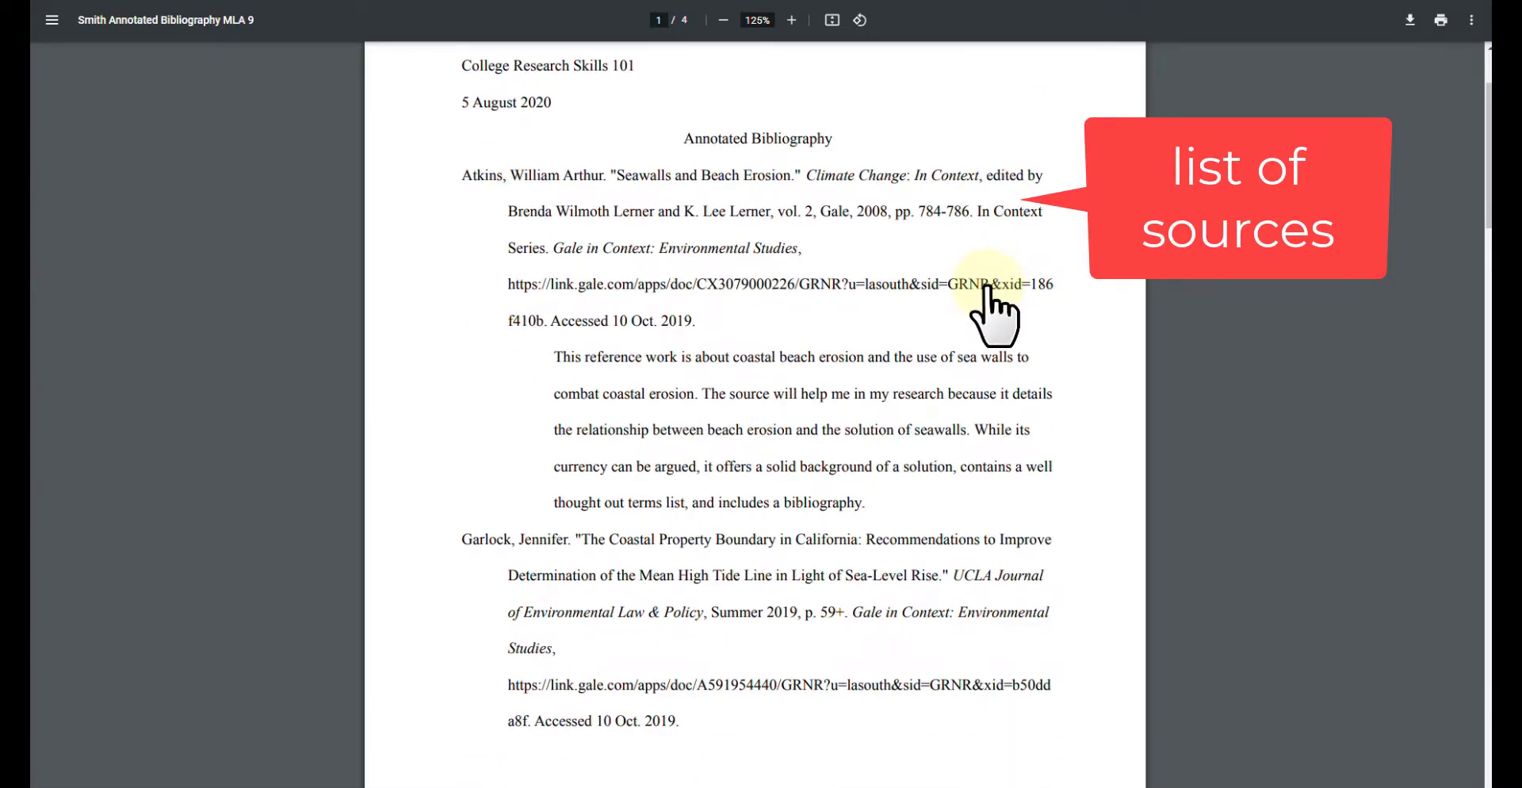
pyautogui.scroll(-3, 986, 292)
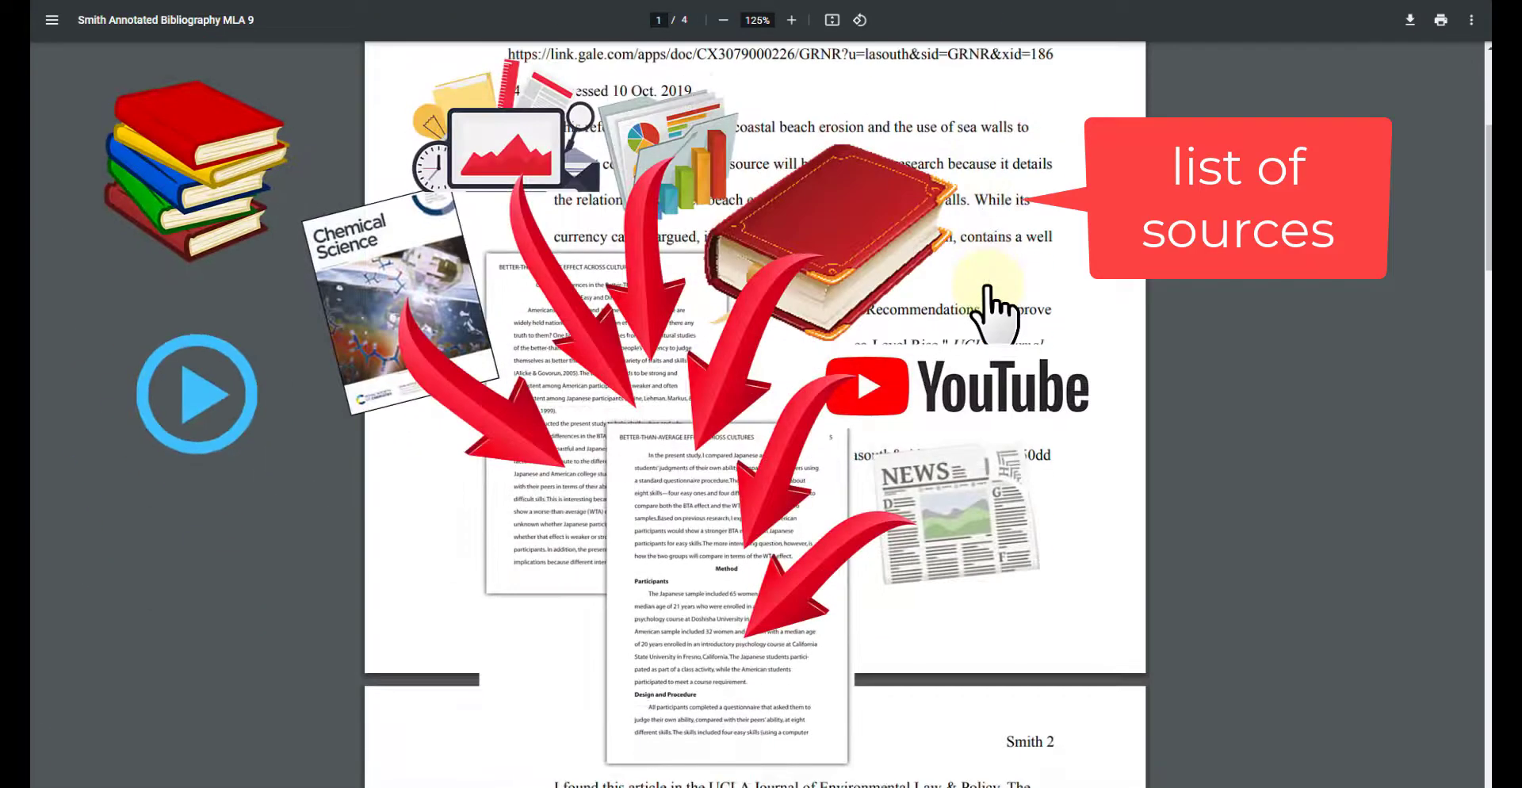
pyautogui.scroll(-2, 987, 289)
pyautogui.scroll(-2, 987, 292)
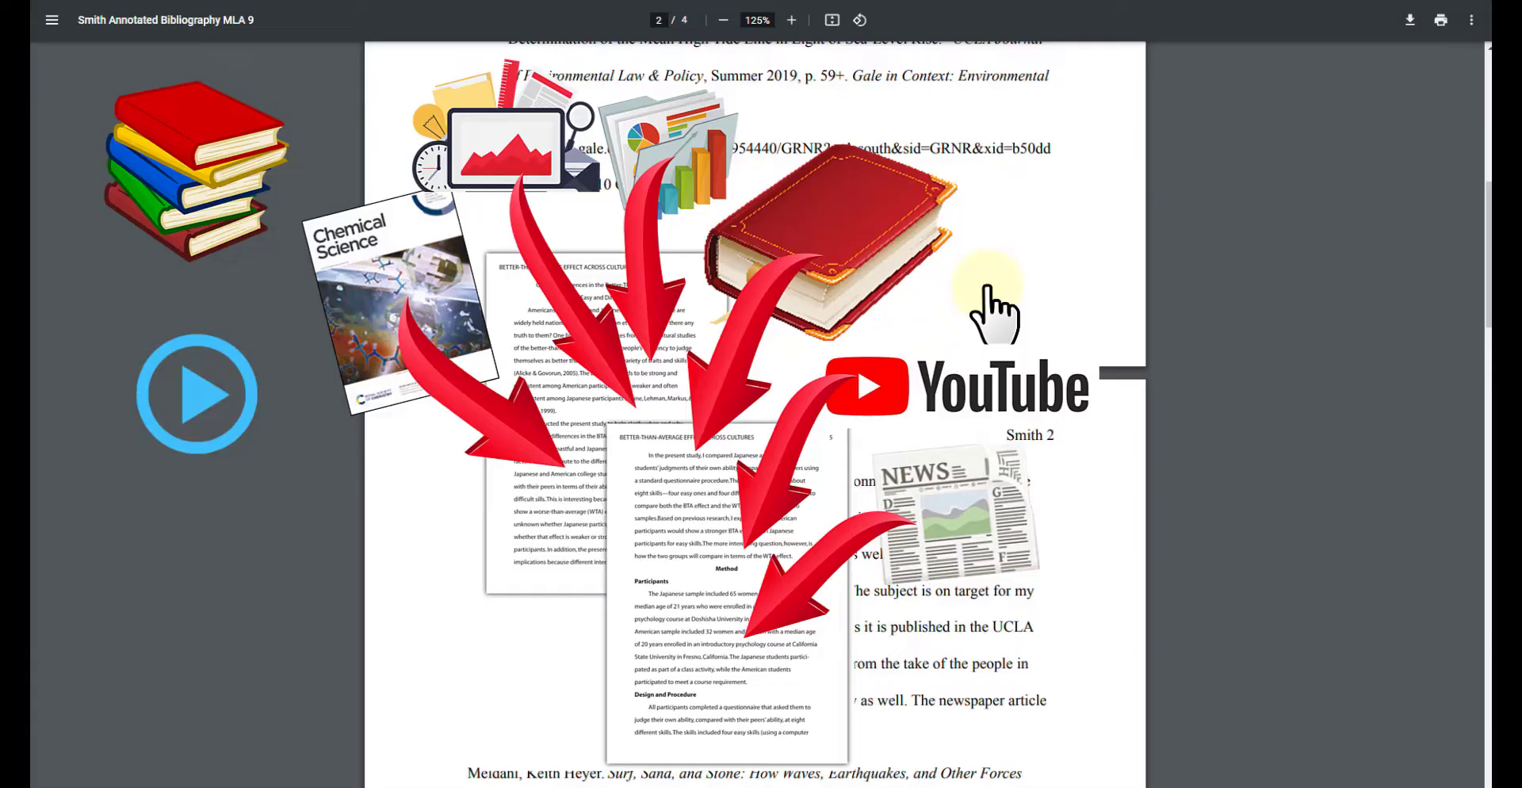
pyautogui.scroll(-10, 995, 313)
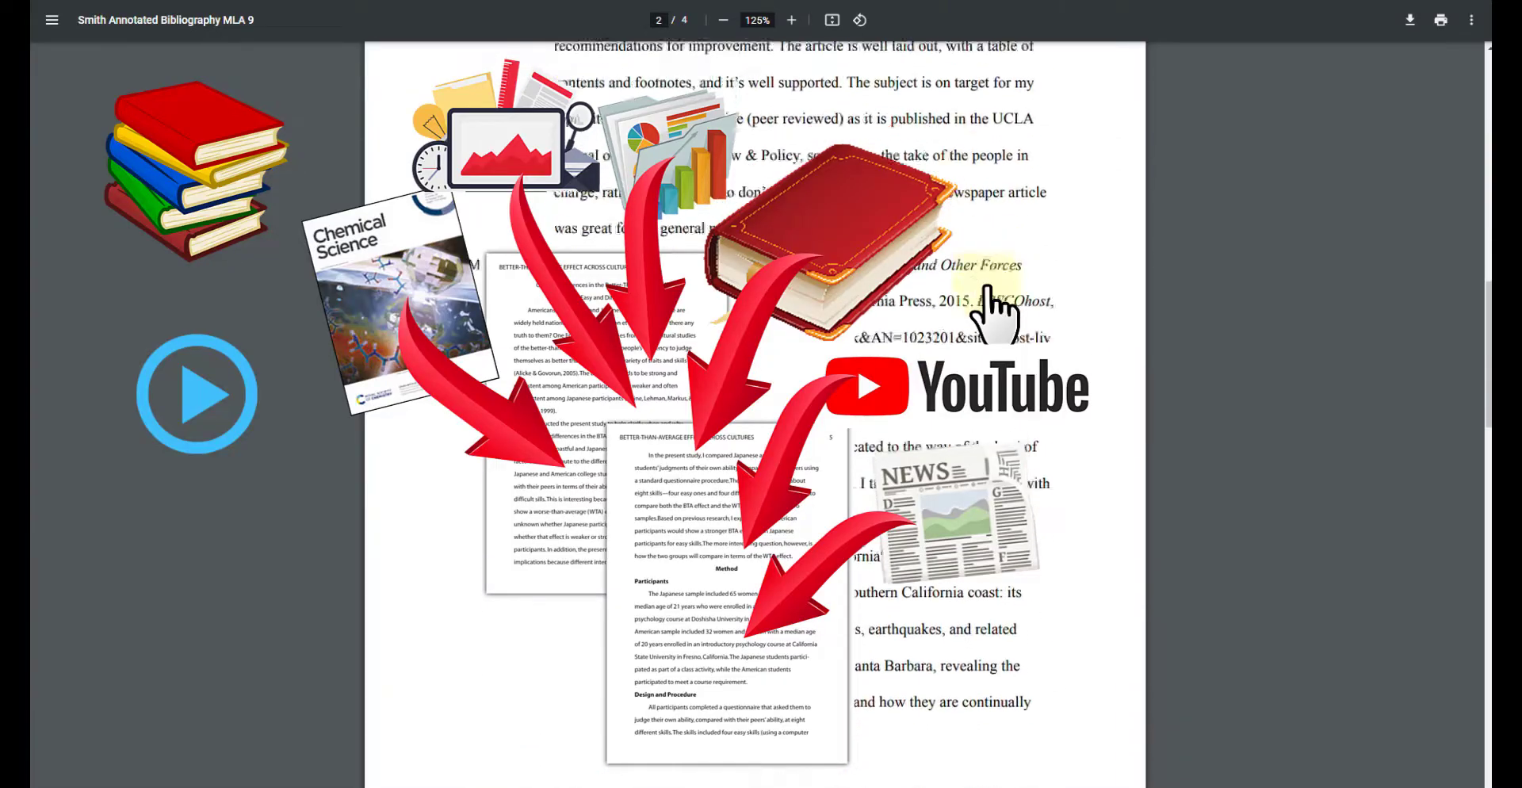
pyautogui.scroll(-2, 987, 287)
pyautogui.scroll(7, 987, 289)
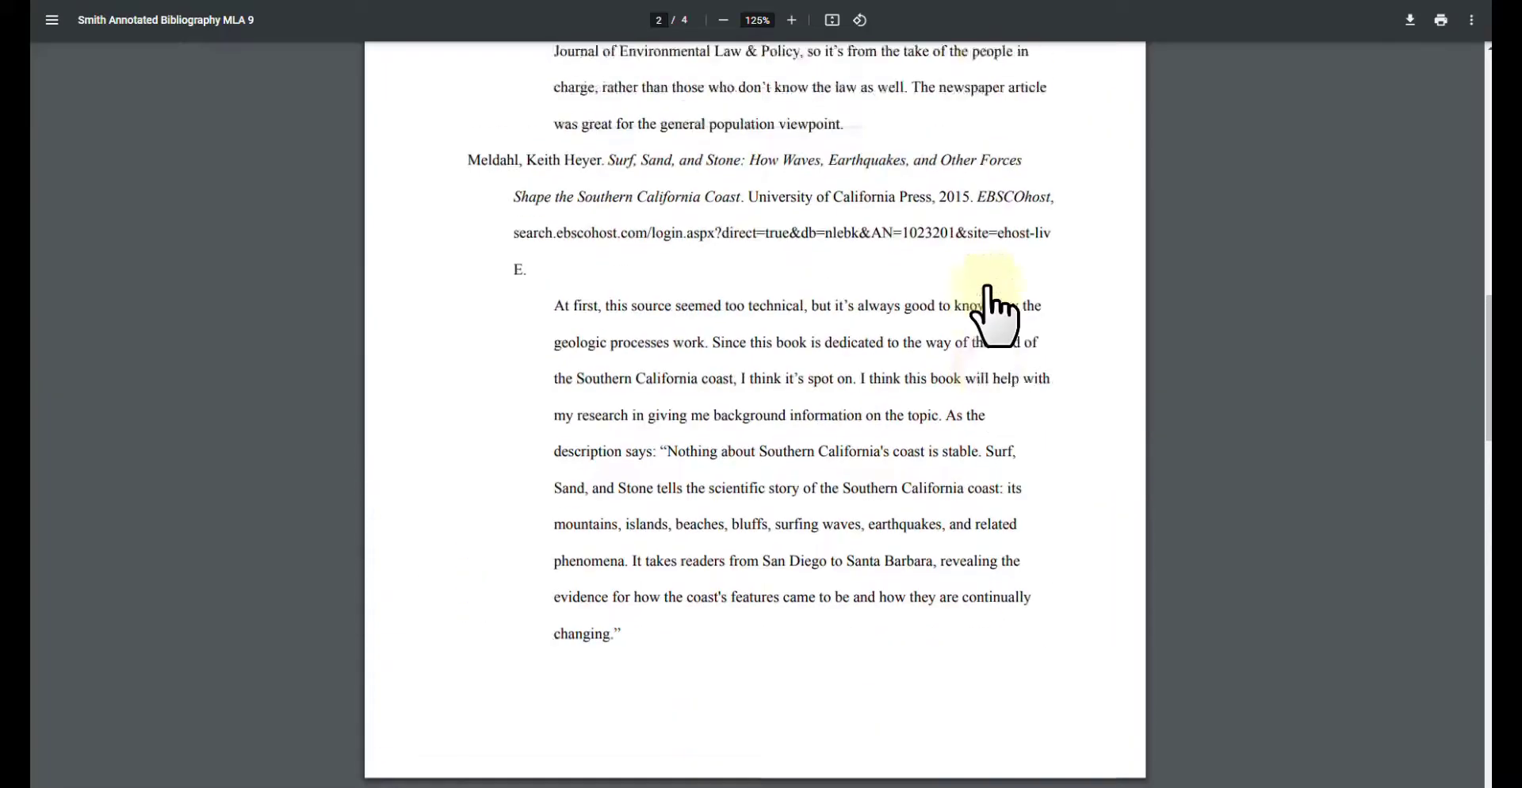
pyautogui.scroll(1, 995, 317)
pyautogui.scroll(4, 994, 317)
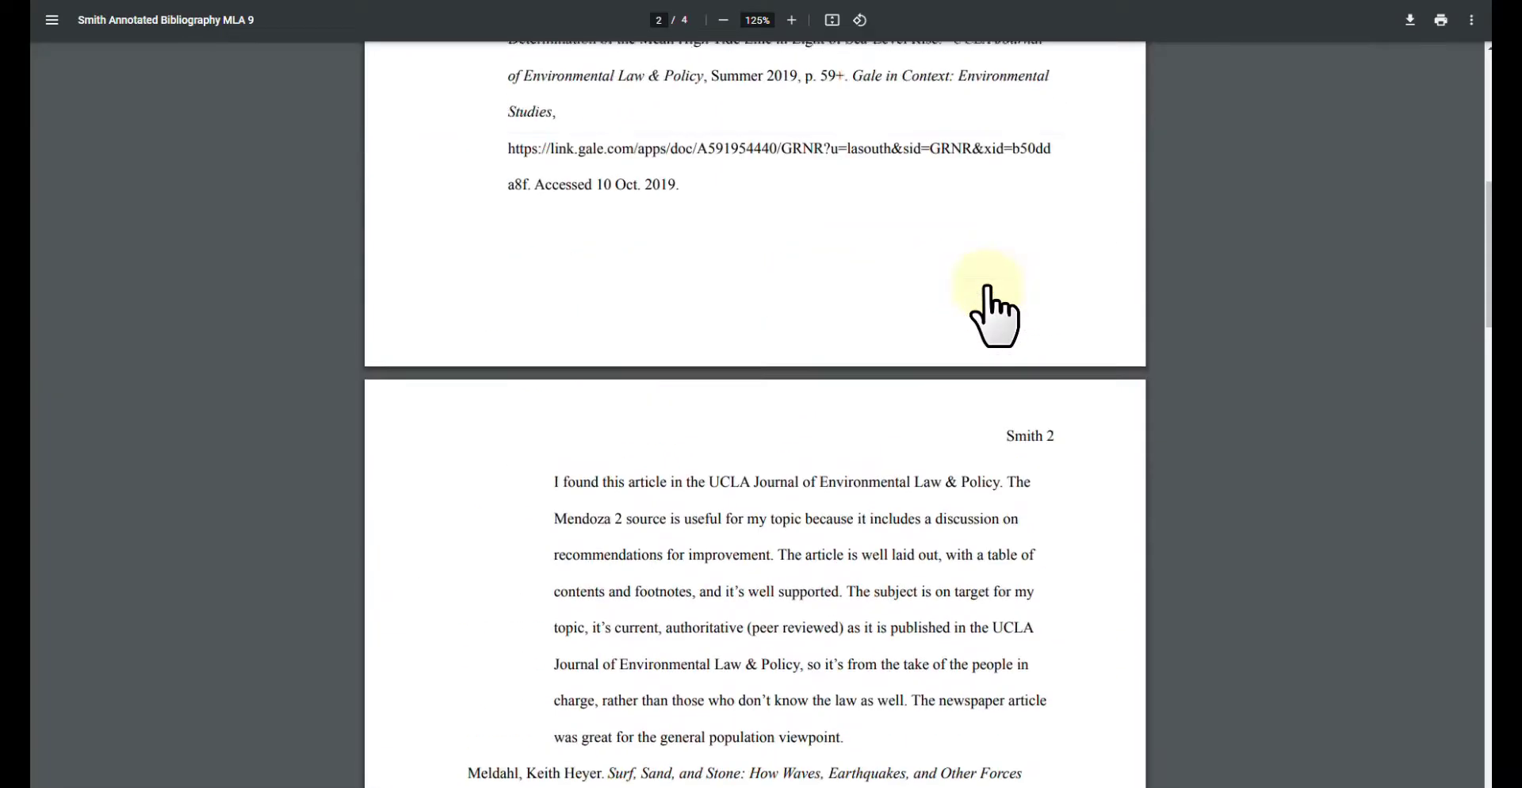
pyautogui.scroll(4, 991, 316)
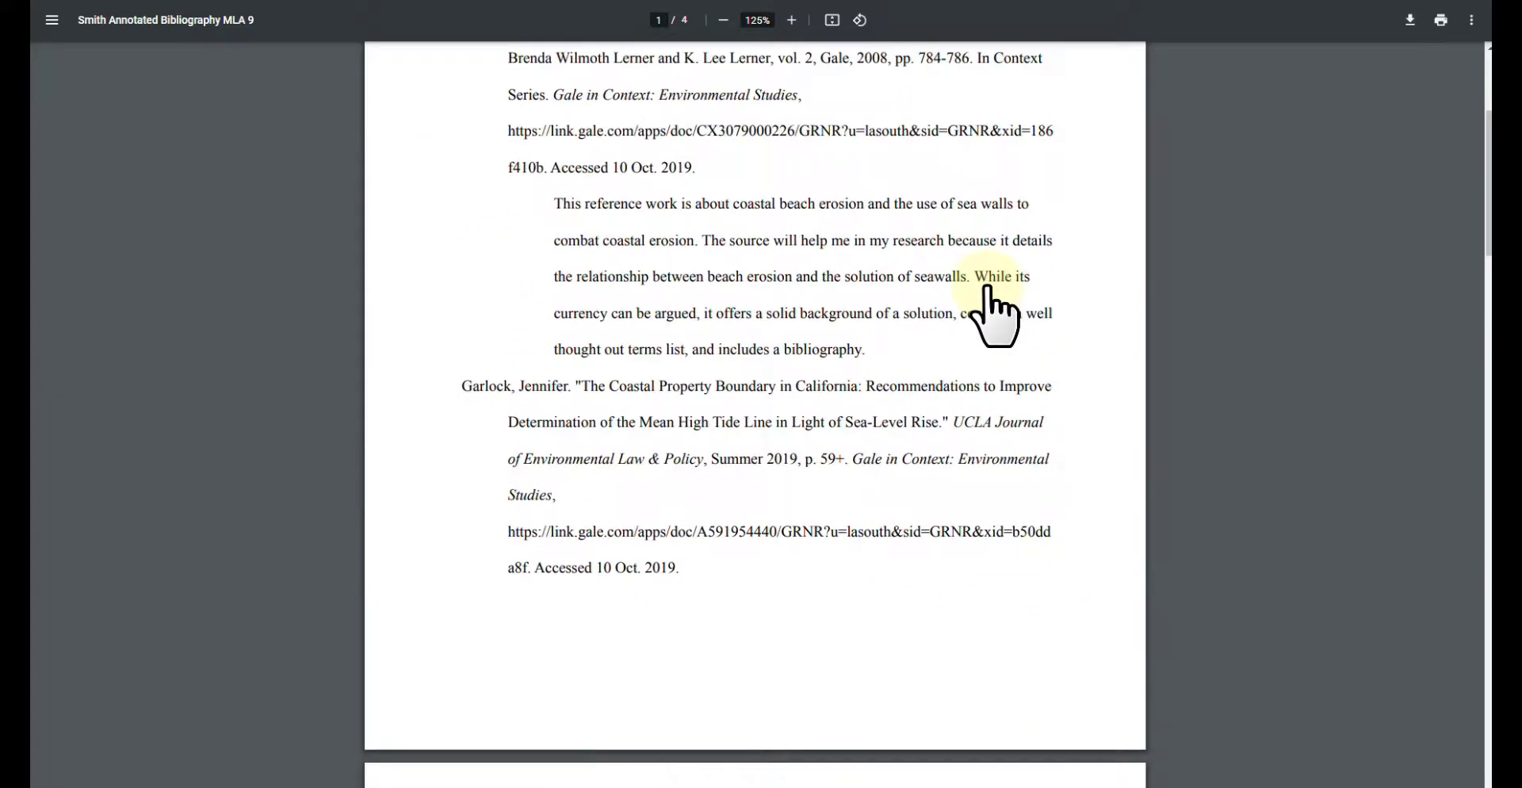
pyautogui.scroll(2, 987, 289)
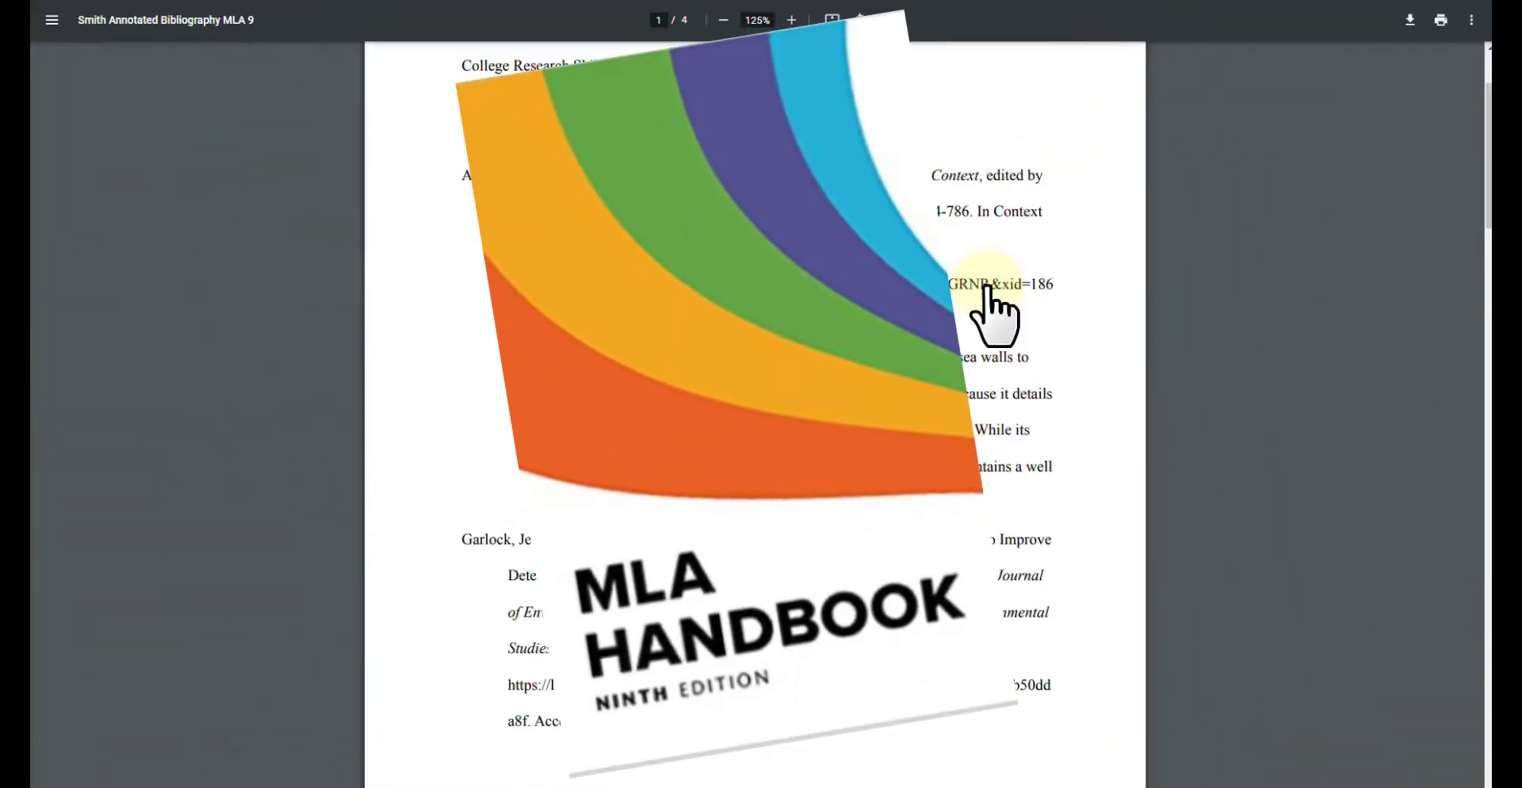
pyautogui.scroll(2, 987, 290)
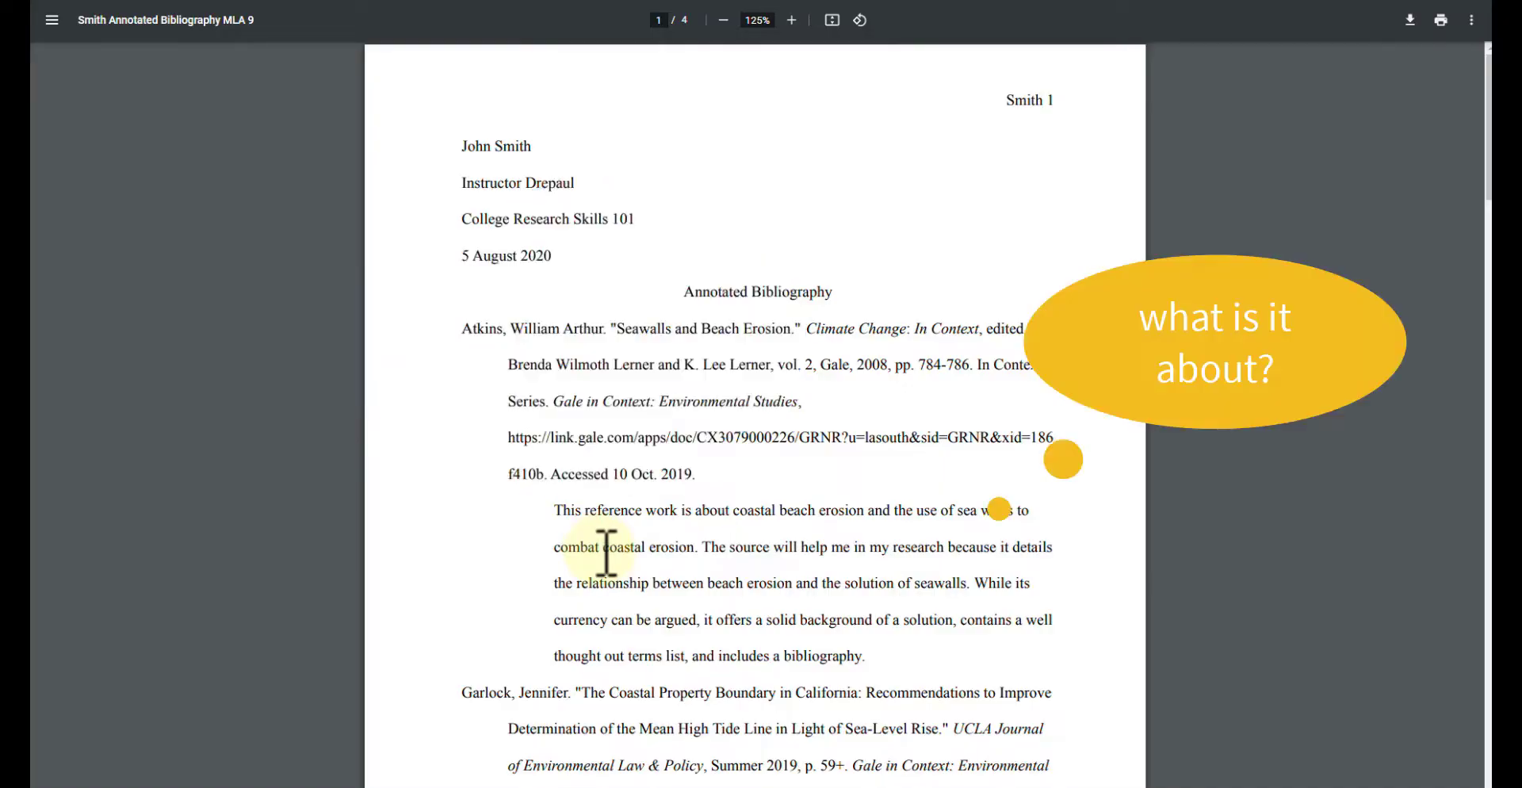
pyautogui.scroll(-12, 891, 641)
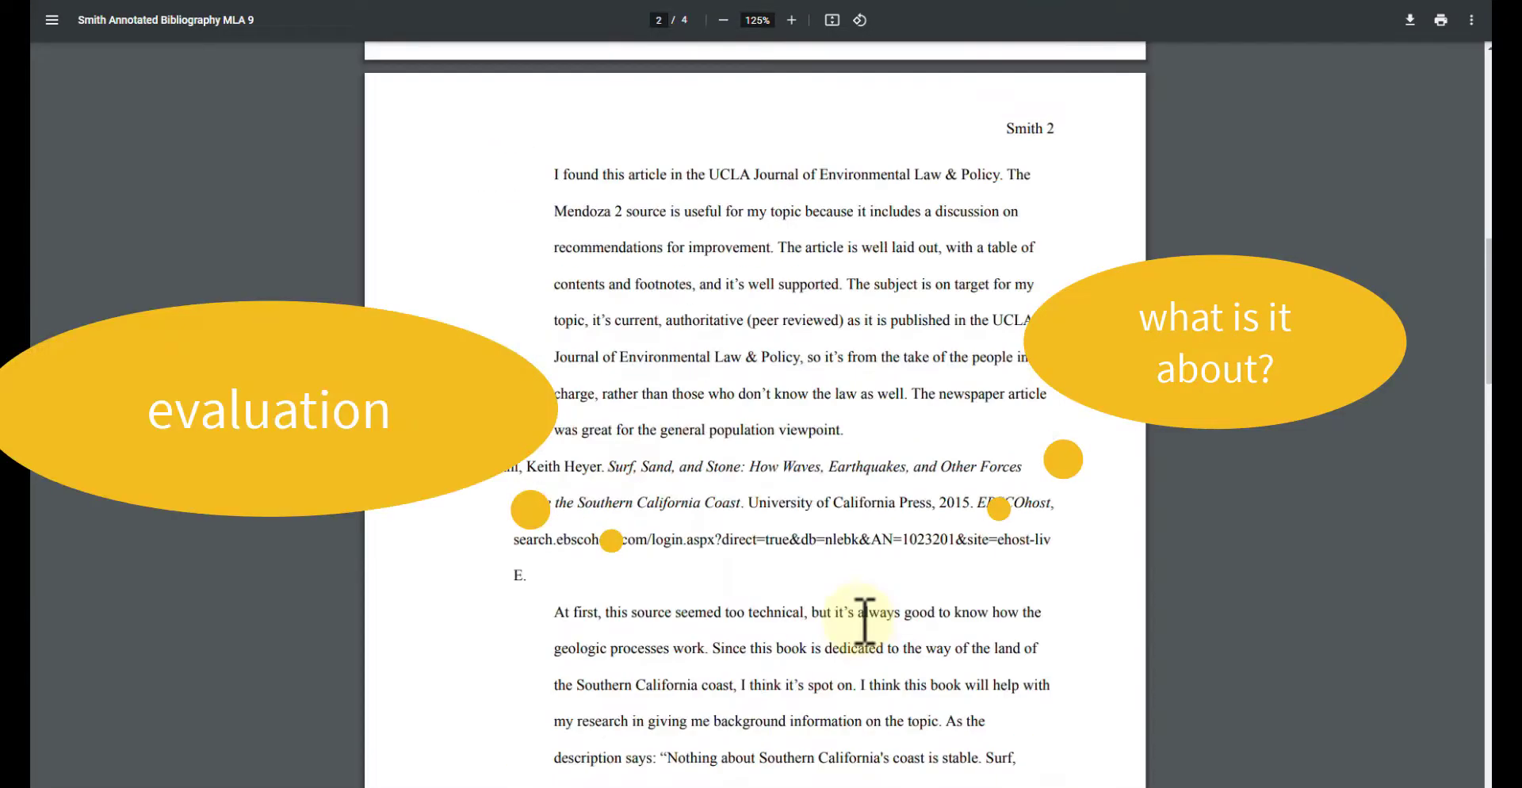
pyautogui.scroll(-6, 864, 622)
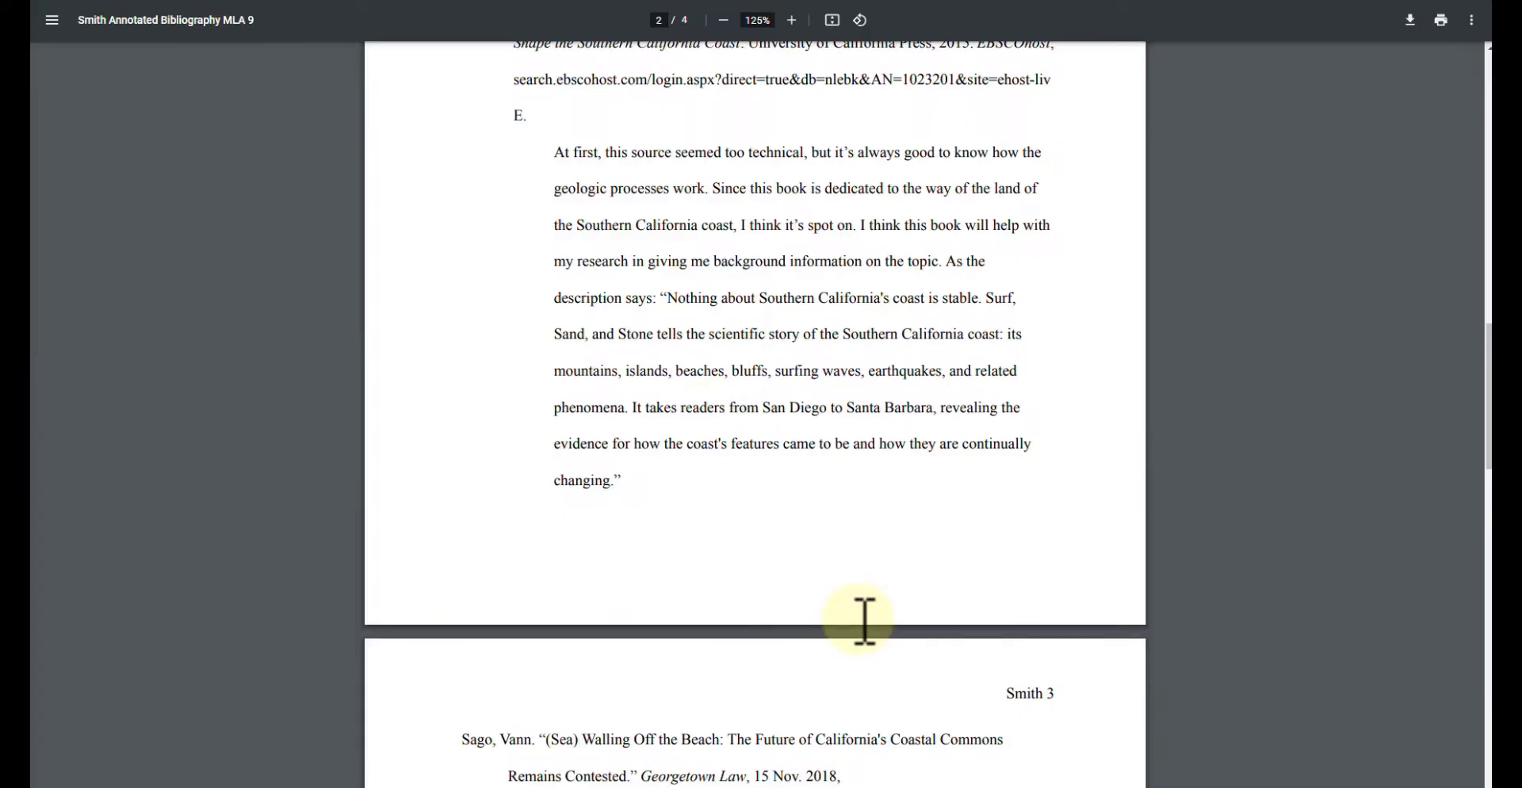
pyautogui.scroll(-3, 864, 622)
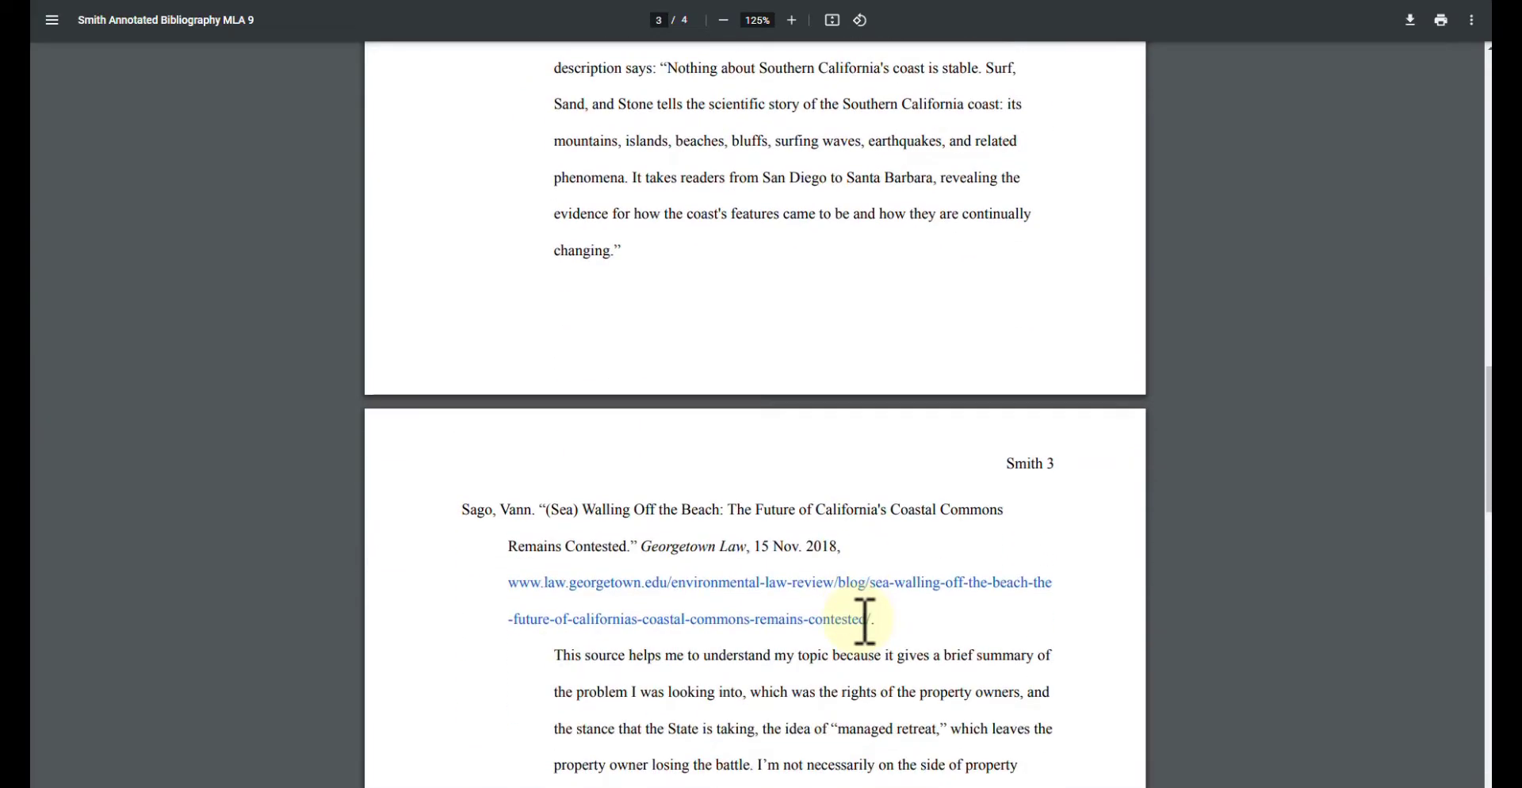
pyautogui.scroll(-5, 866, 621)
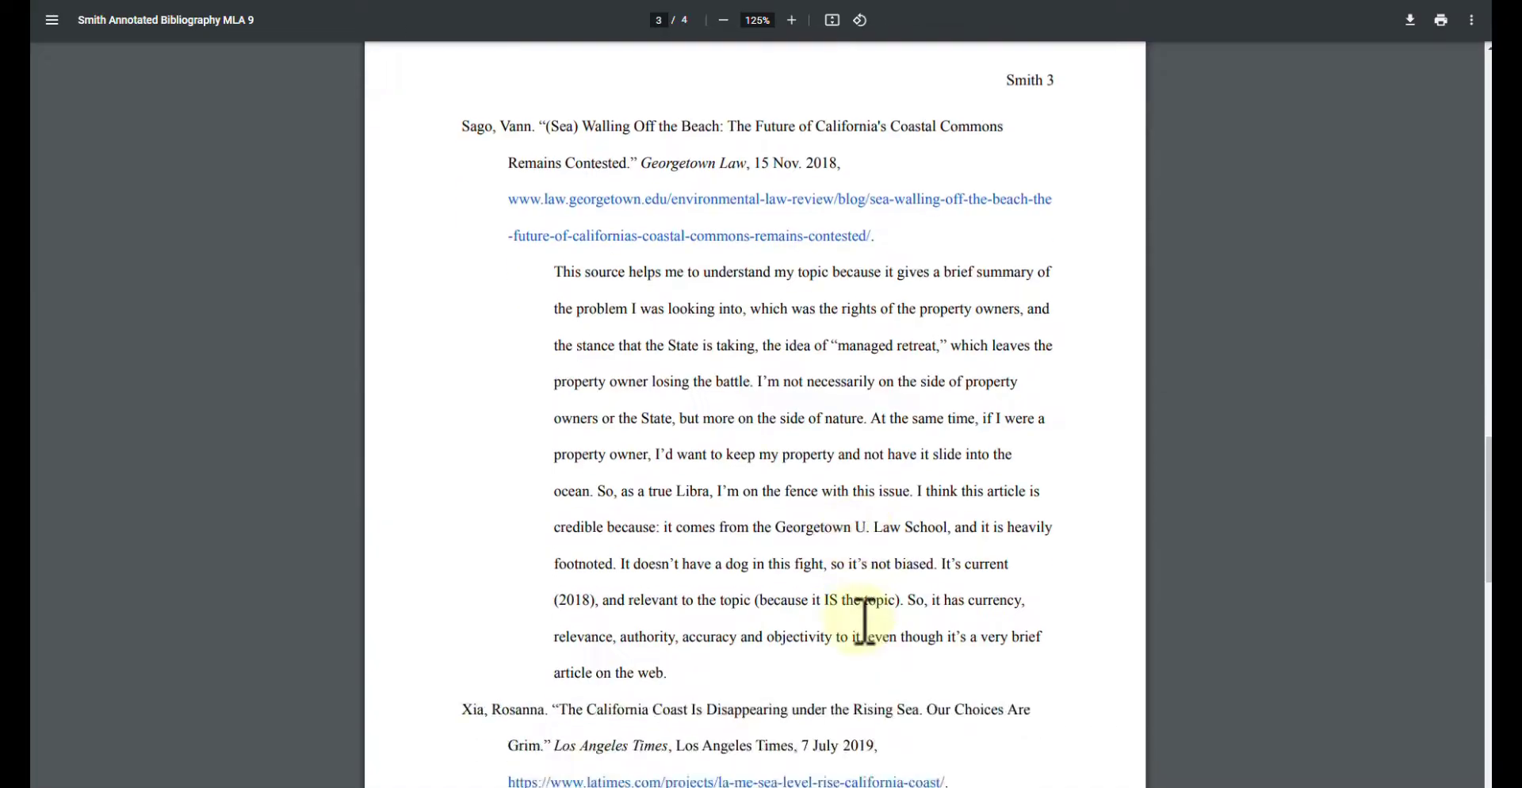
pyautogui.scroll(-14, 864, 622)
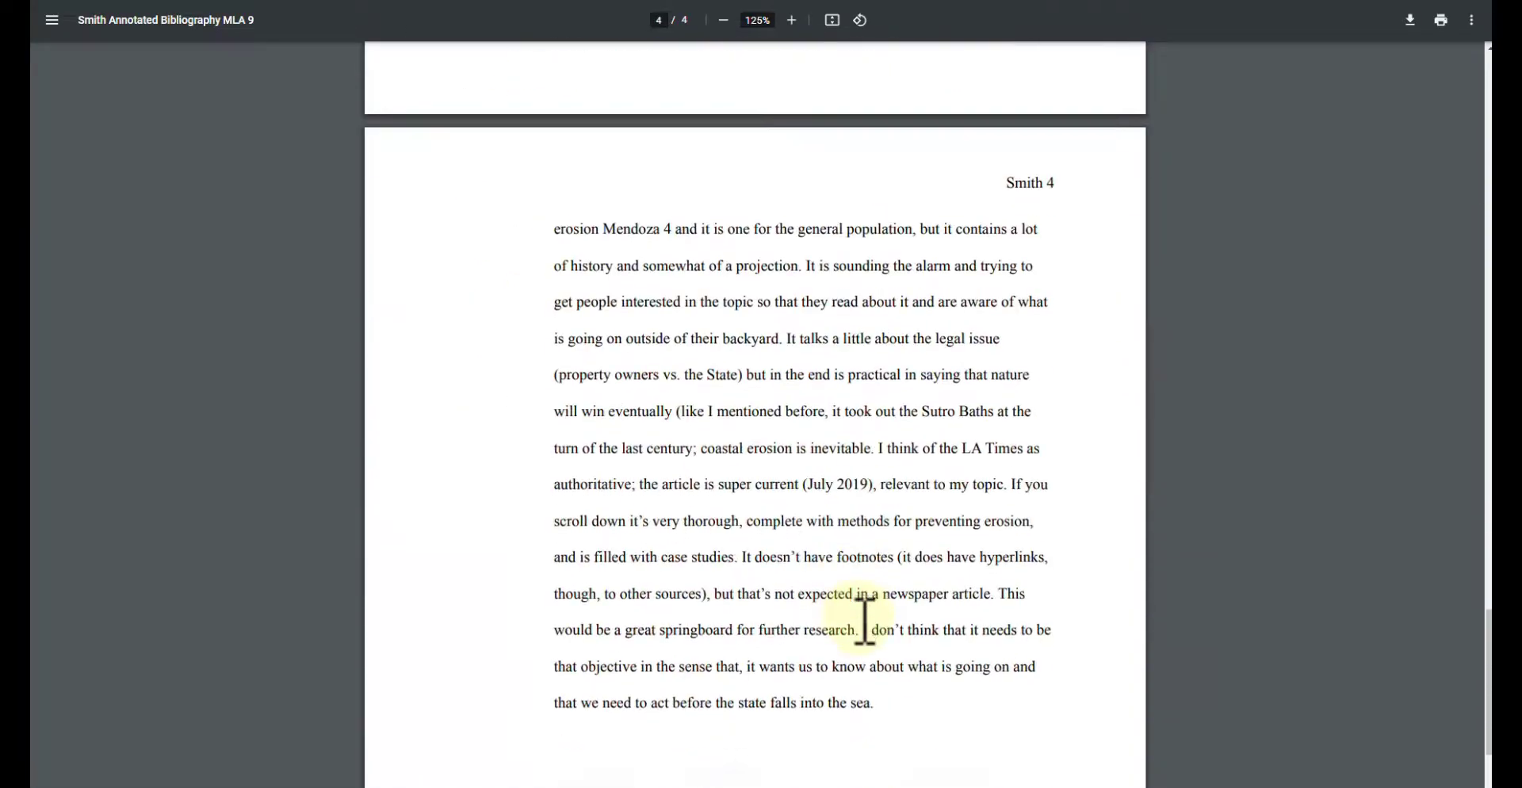
pyautogui.scroll(-3, 864, 623)
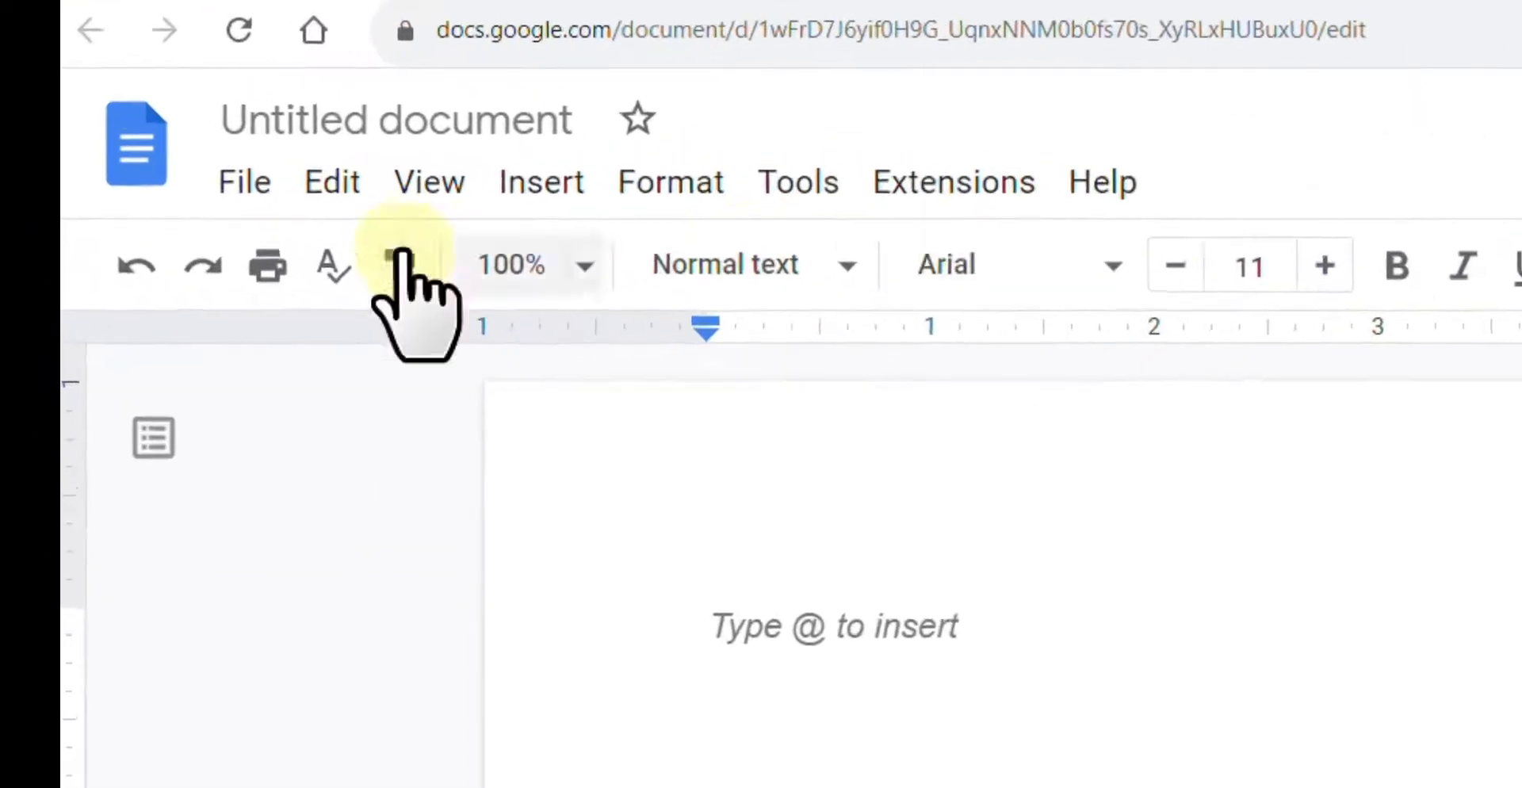
# - Confirm page setup as portrait Letter paper with 1-inch margins on all sides
pyautogui.click(285, 194)
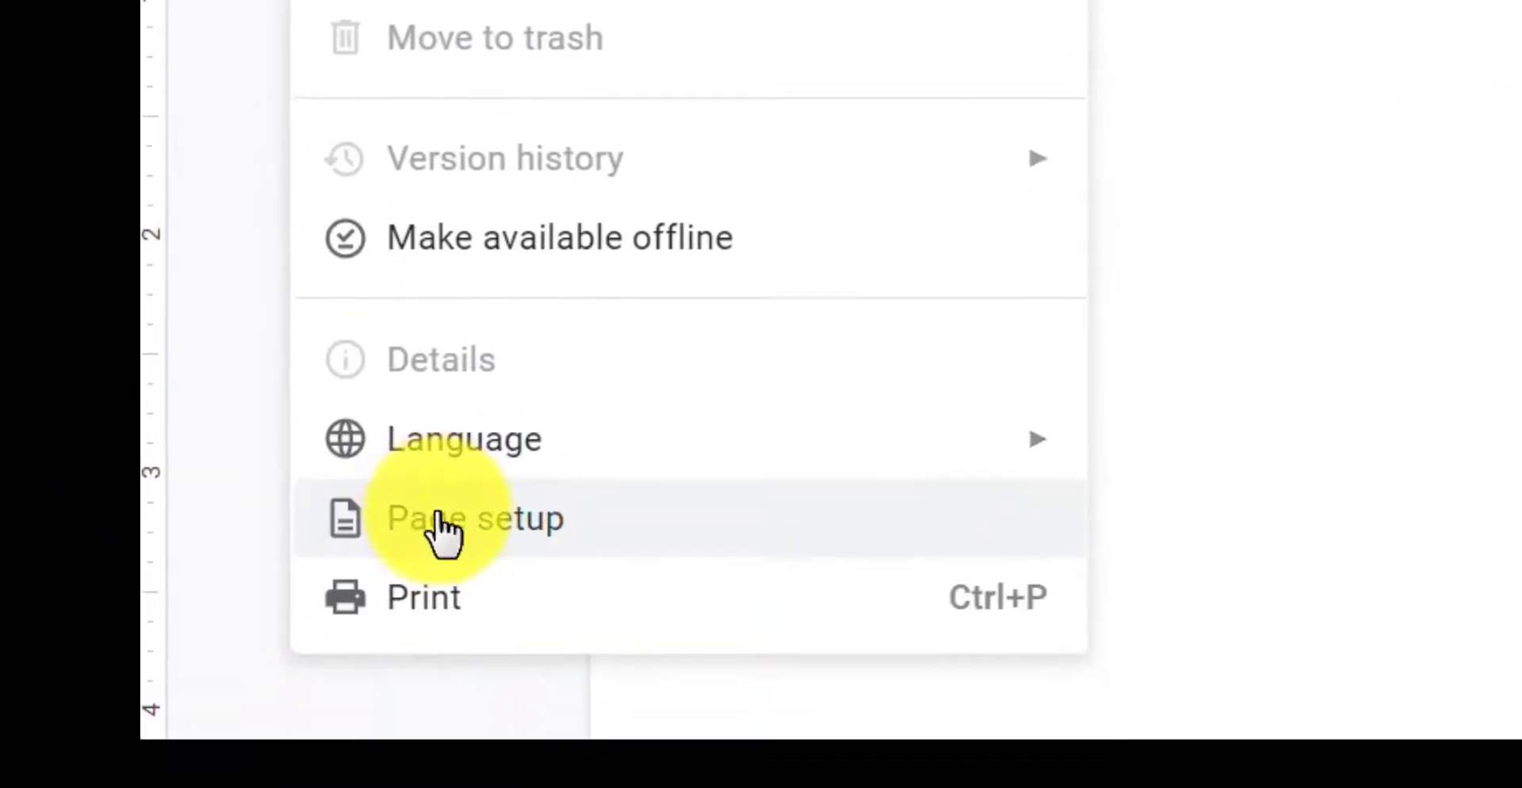
pyautogui.click(437, 520)
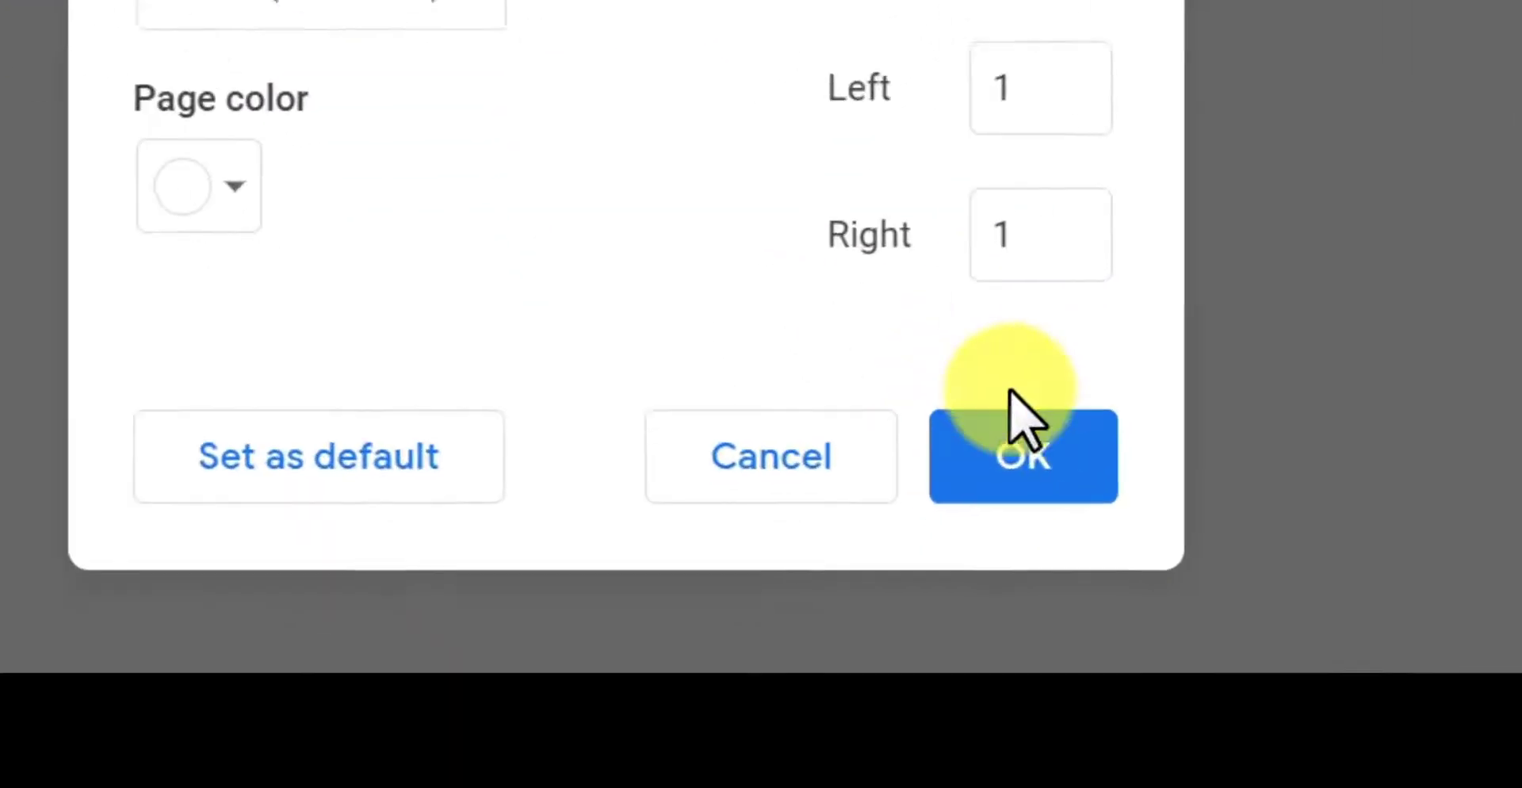
pyautogui.click(1019, 448)
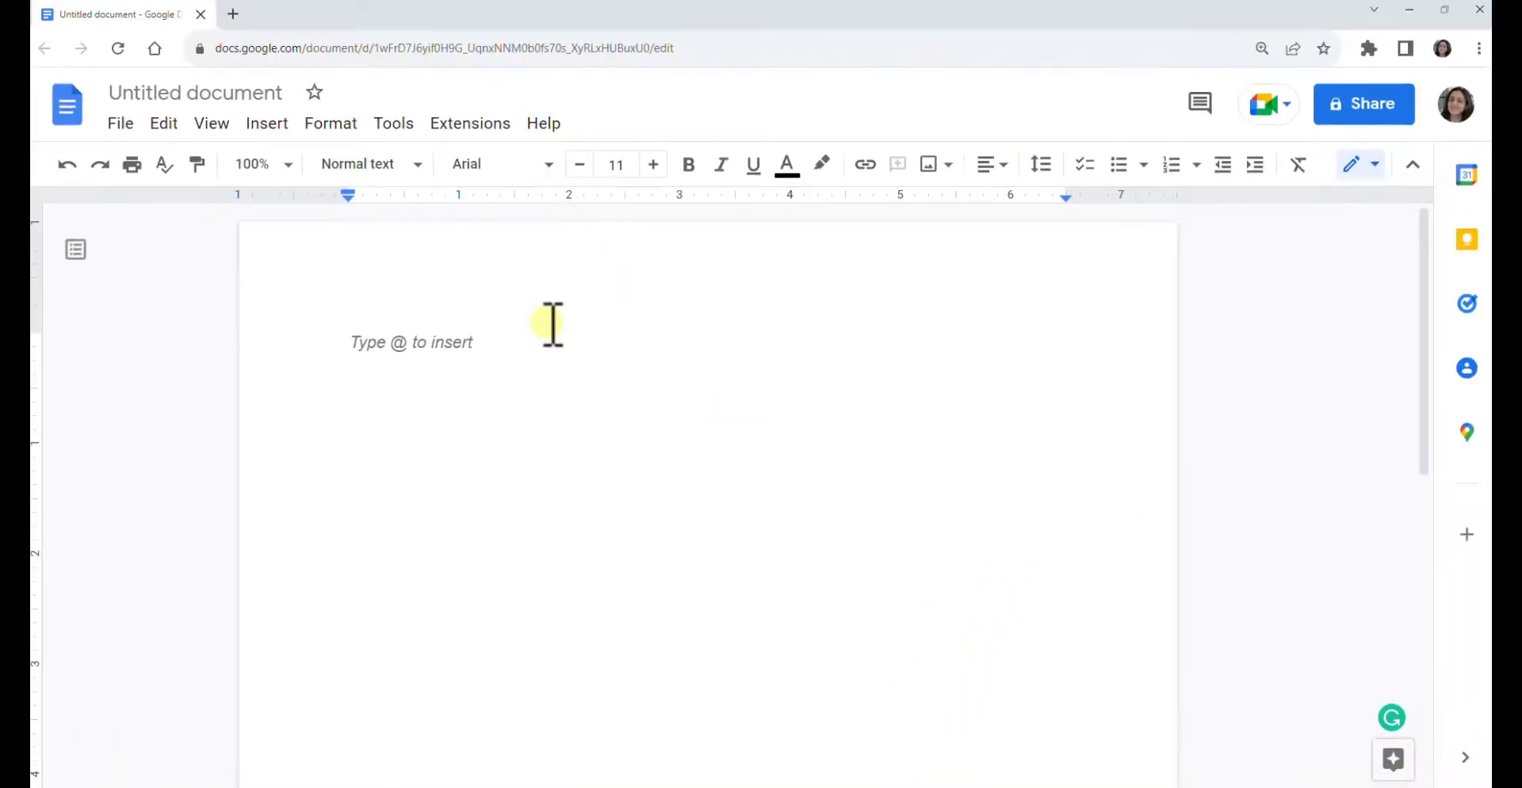
# - Set the document font to Times New Roman at size 12
pyautogui.click(547, 163)
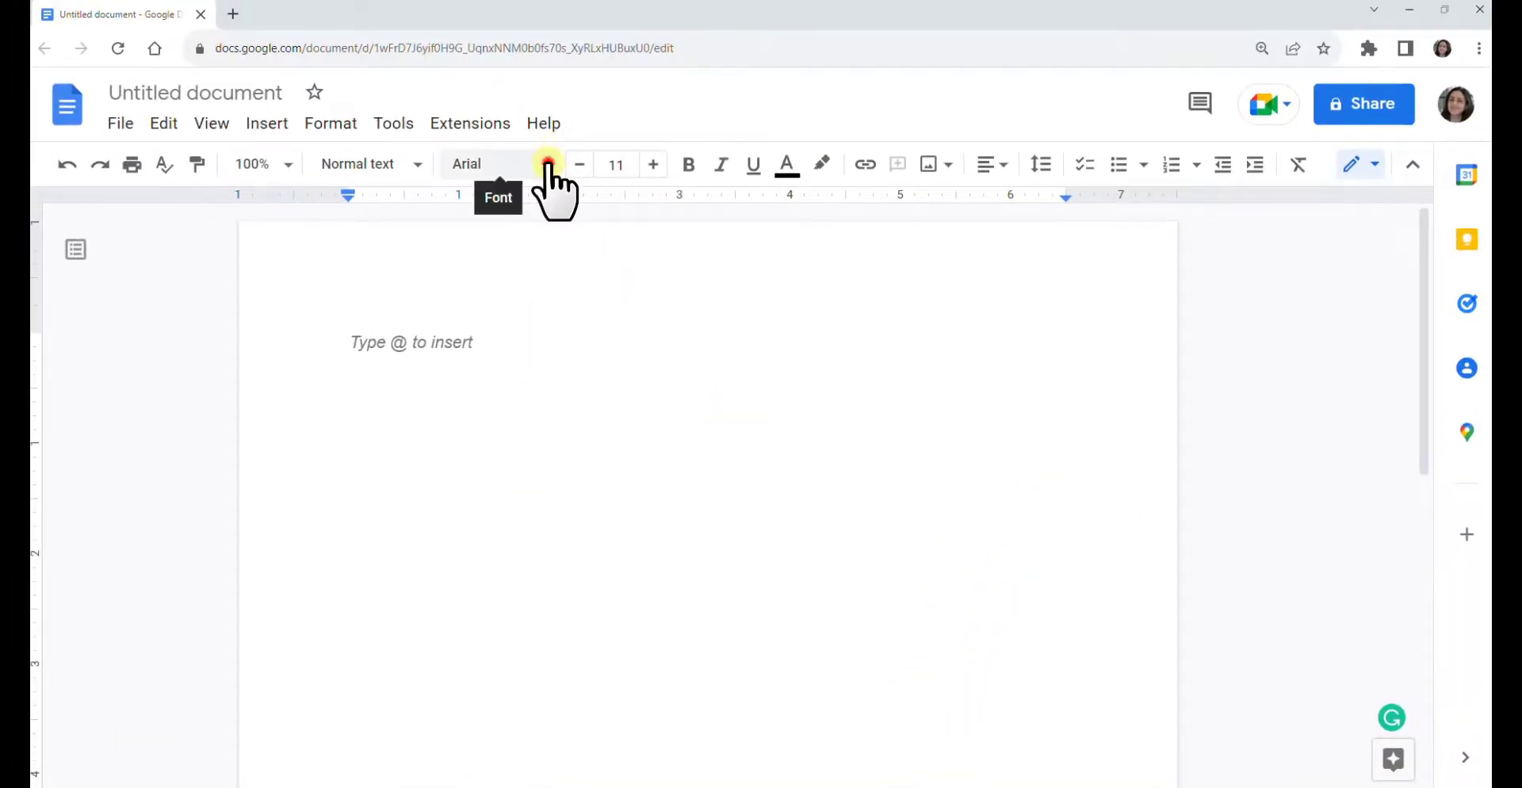
pyautogui.click(548, 295)
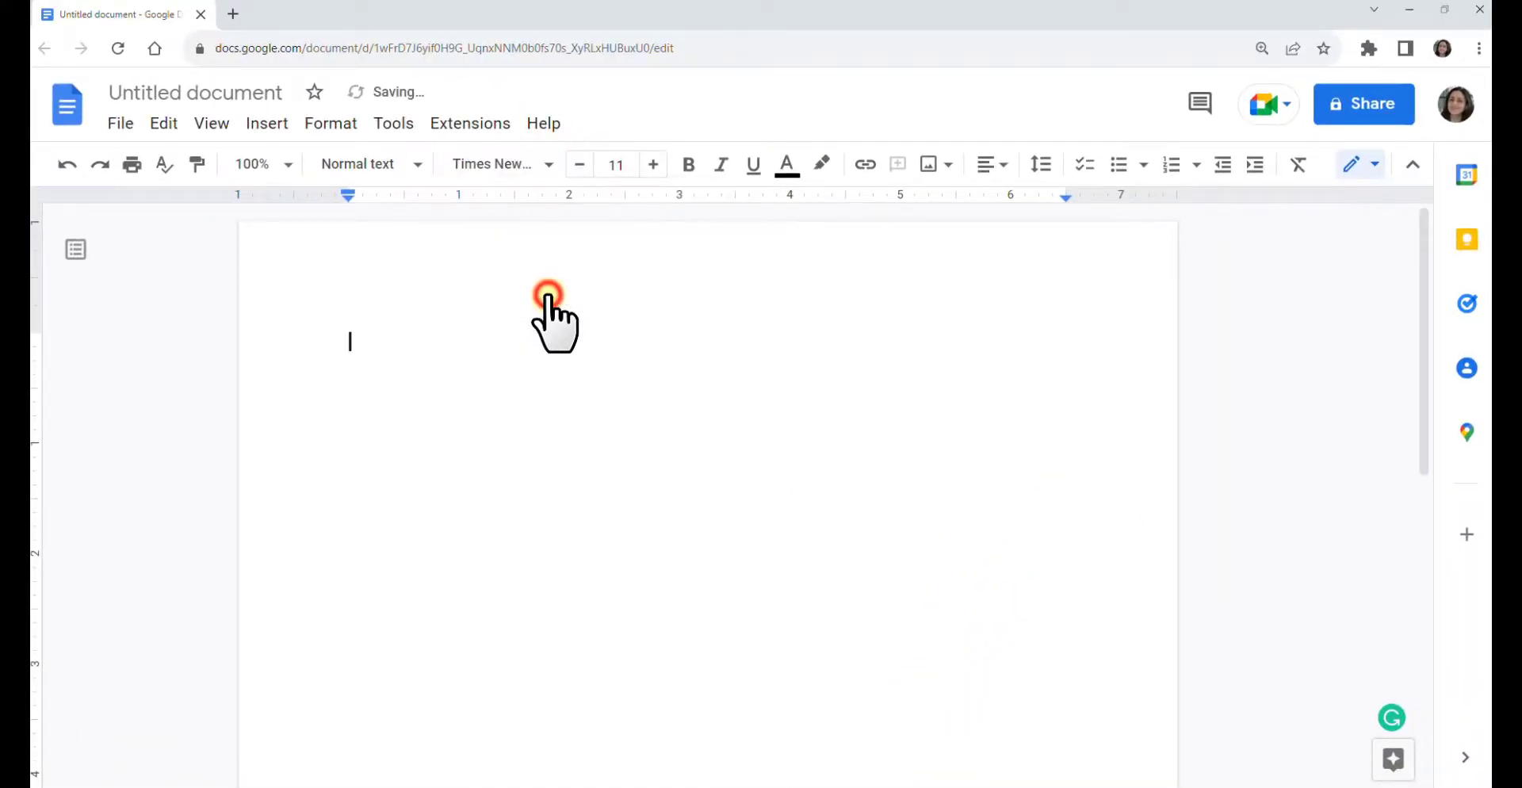
pyautogui.click(615, 165)
pyautogui.write('12')
pyautogui.press('Return')
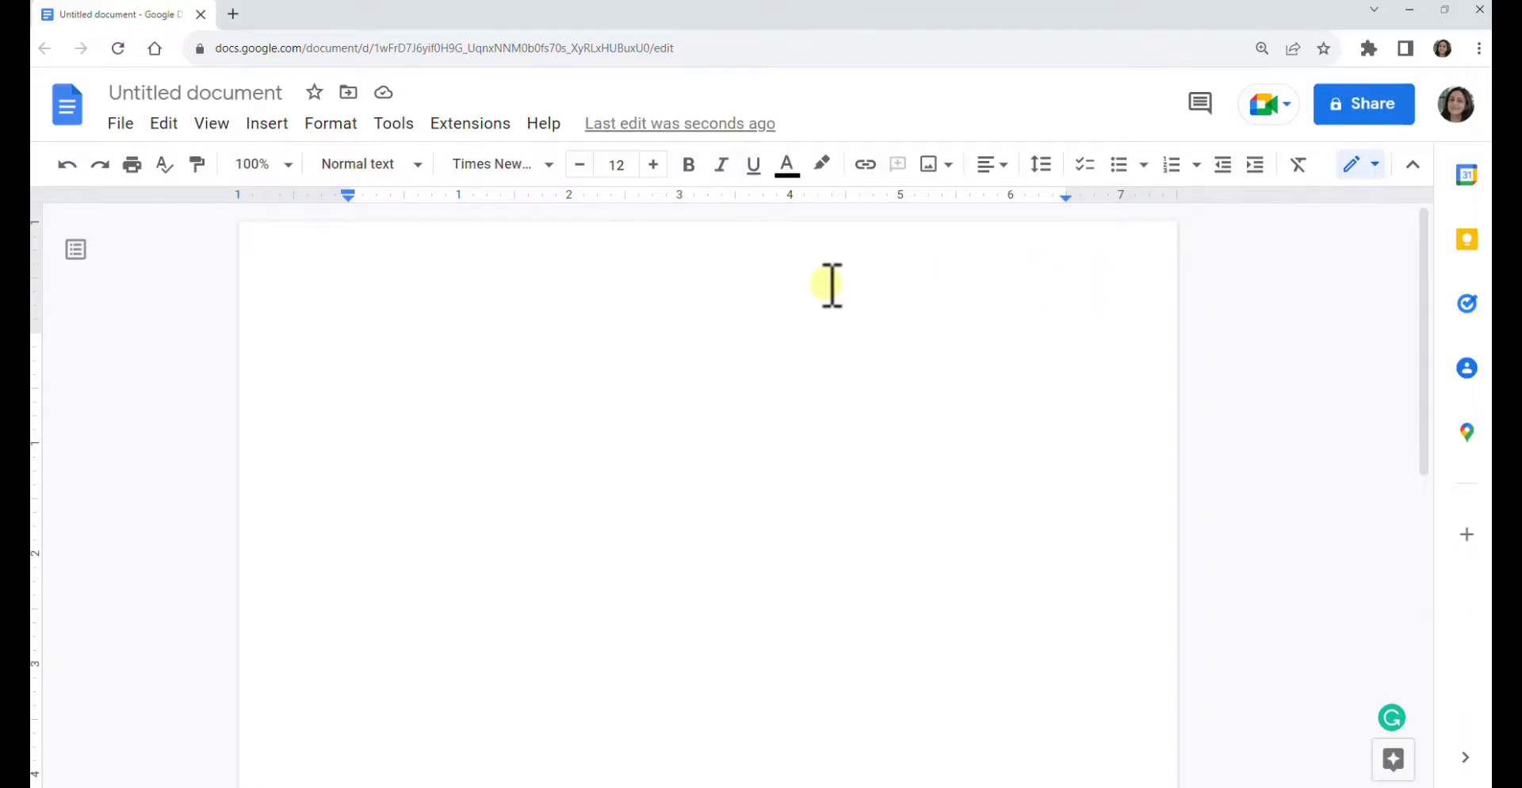
# - Add top-right page numbering with the author's surname before the 1 in the header
pyautogui.click(270, 125)
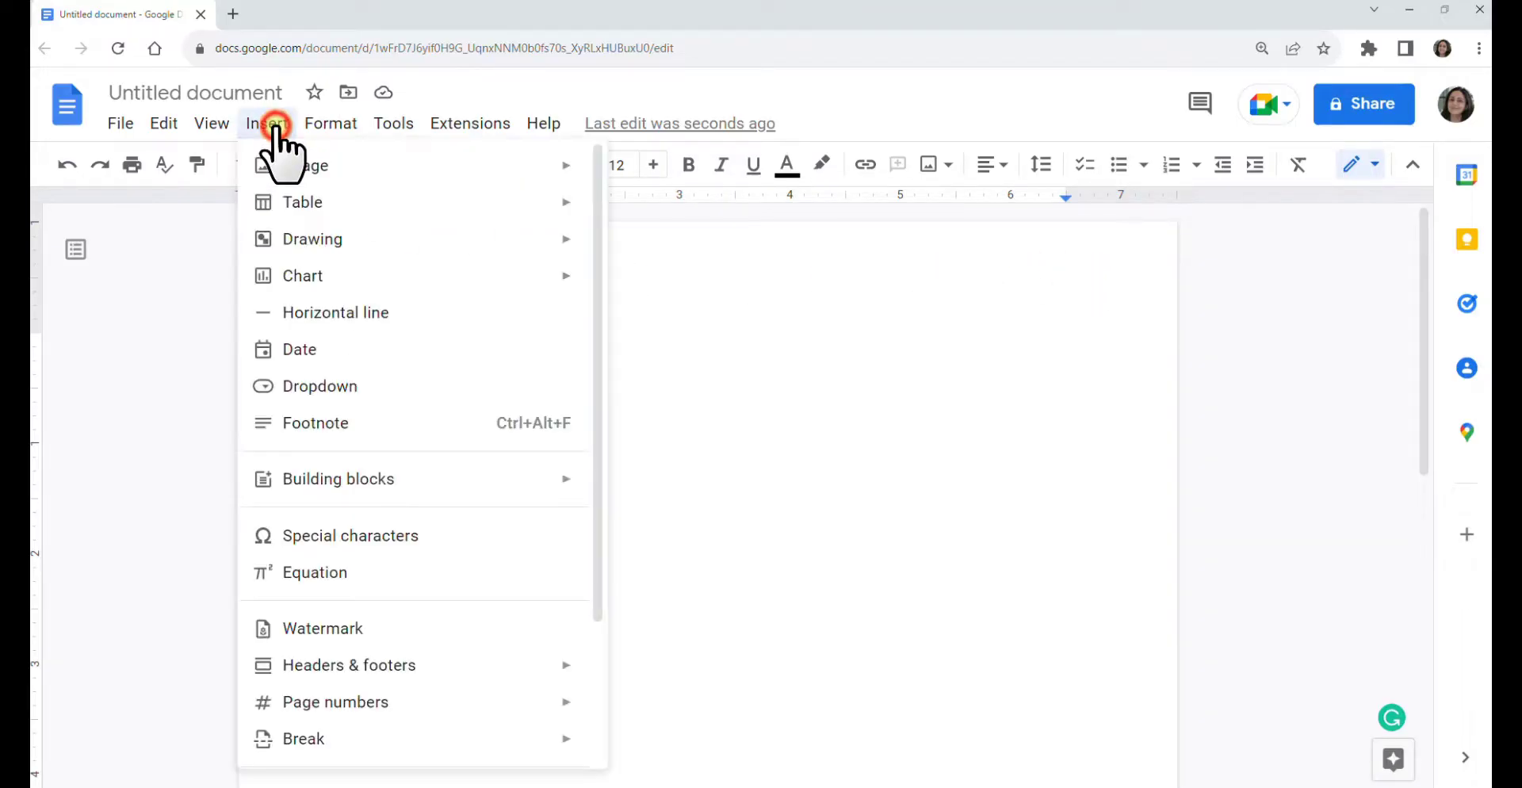
pyautogui.scroll(-5, 341, 313)
pyautogui.moveTo(386, 520)
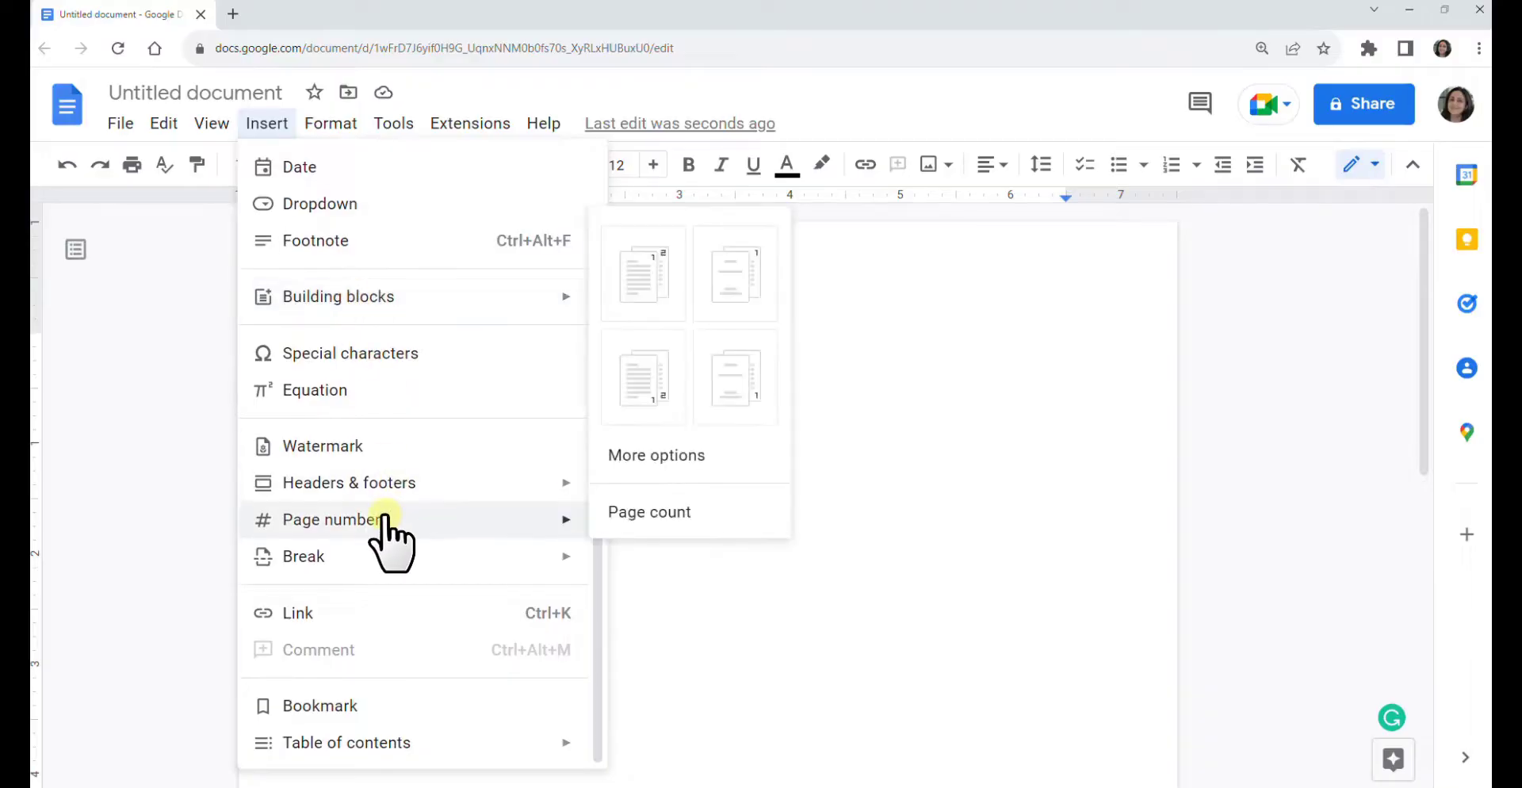
pyautogui.click(660, 281)
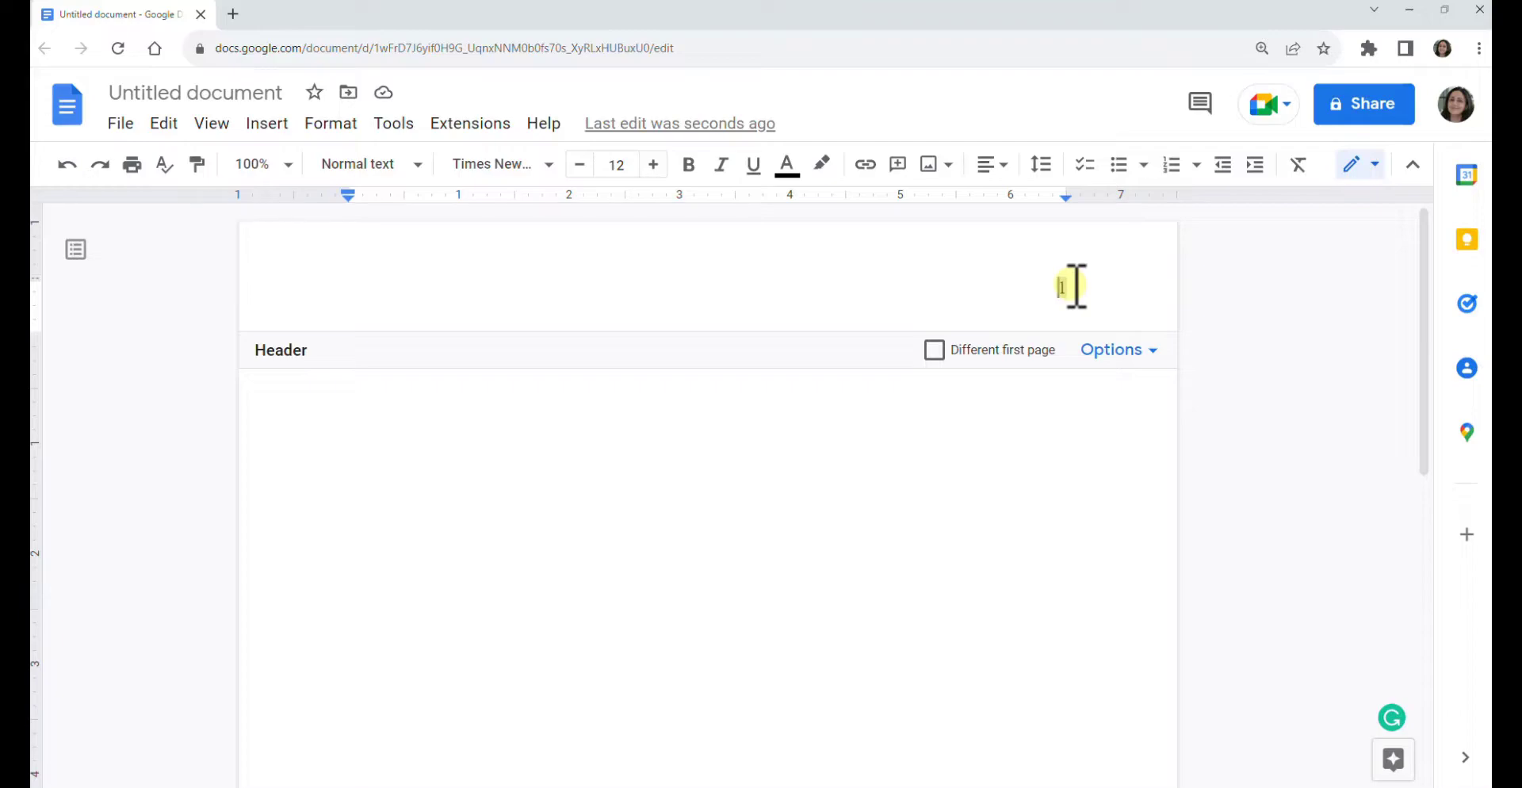
pyautogui.write('Smith')
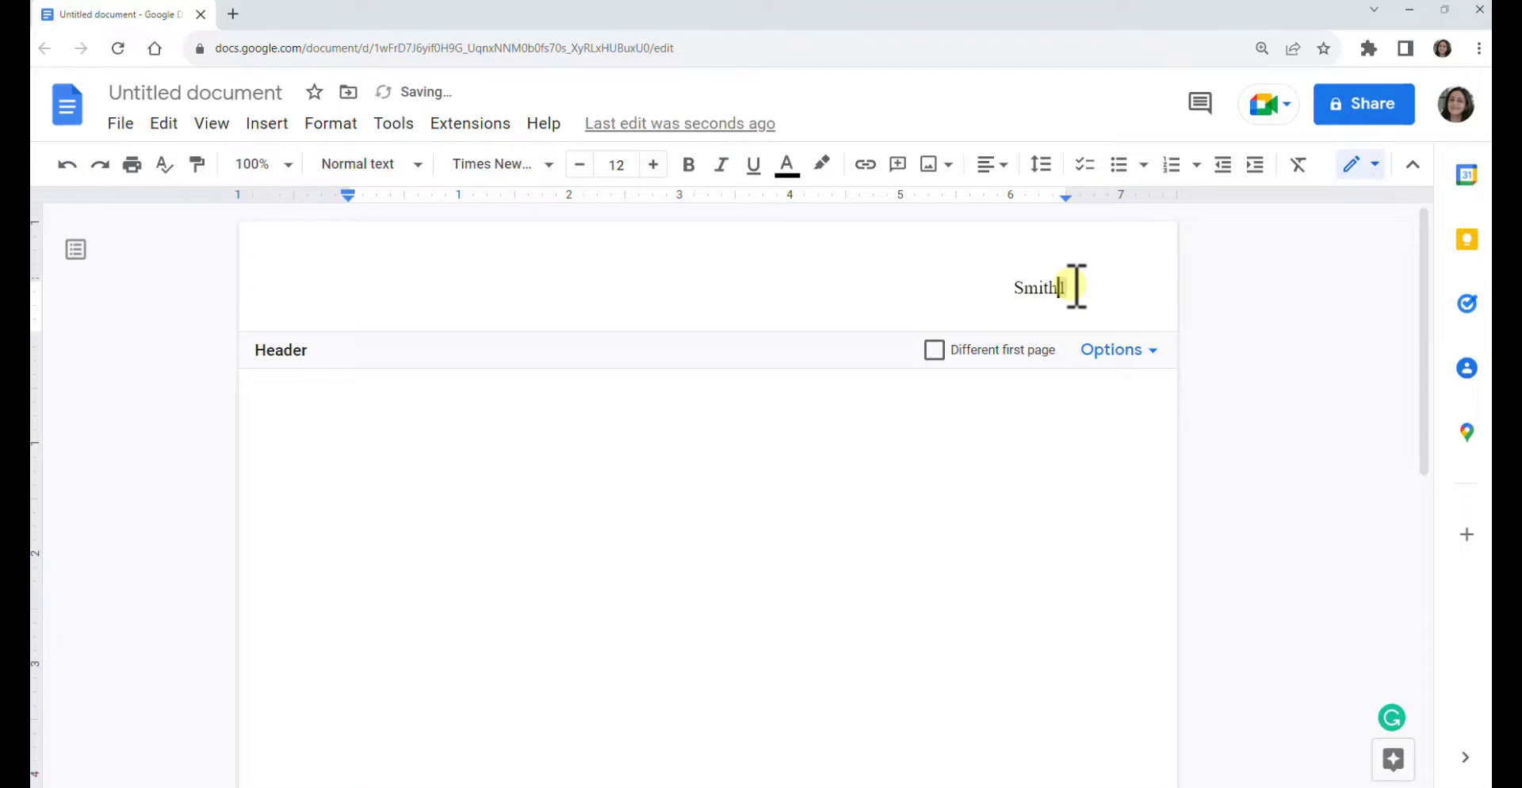
pyautogui.press('Escape')
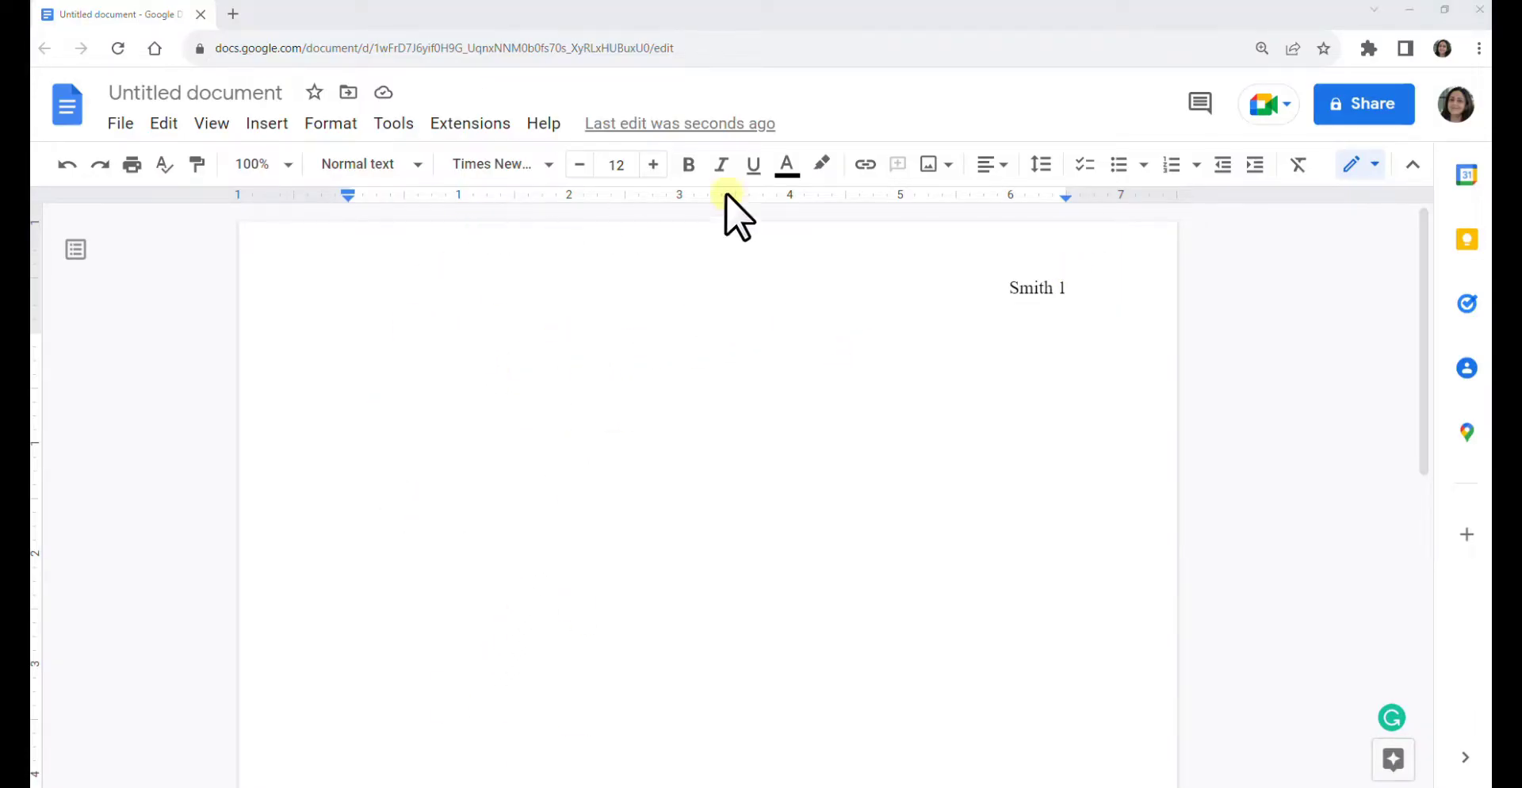
# - Set custom line spacing to 2 with 0 pt before and after paragraphs
pyautogui.click(1037, 166)
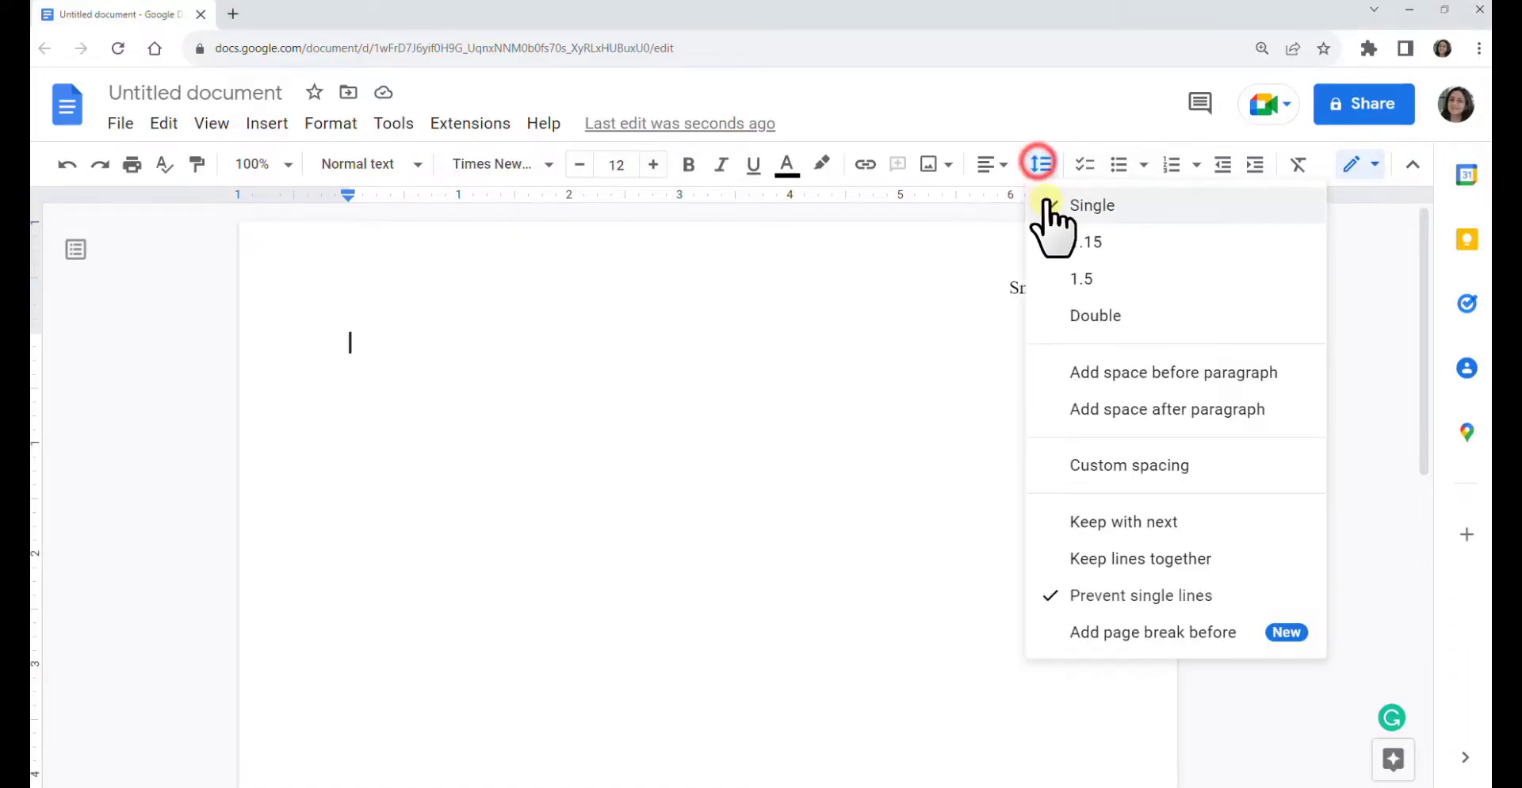
pyautogui.click(1127, 468)
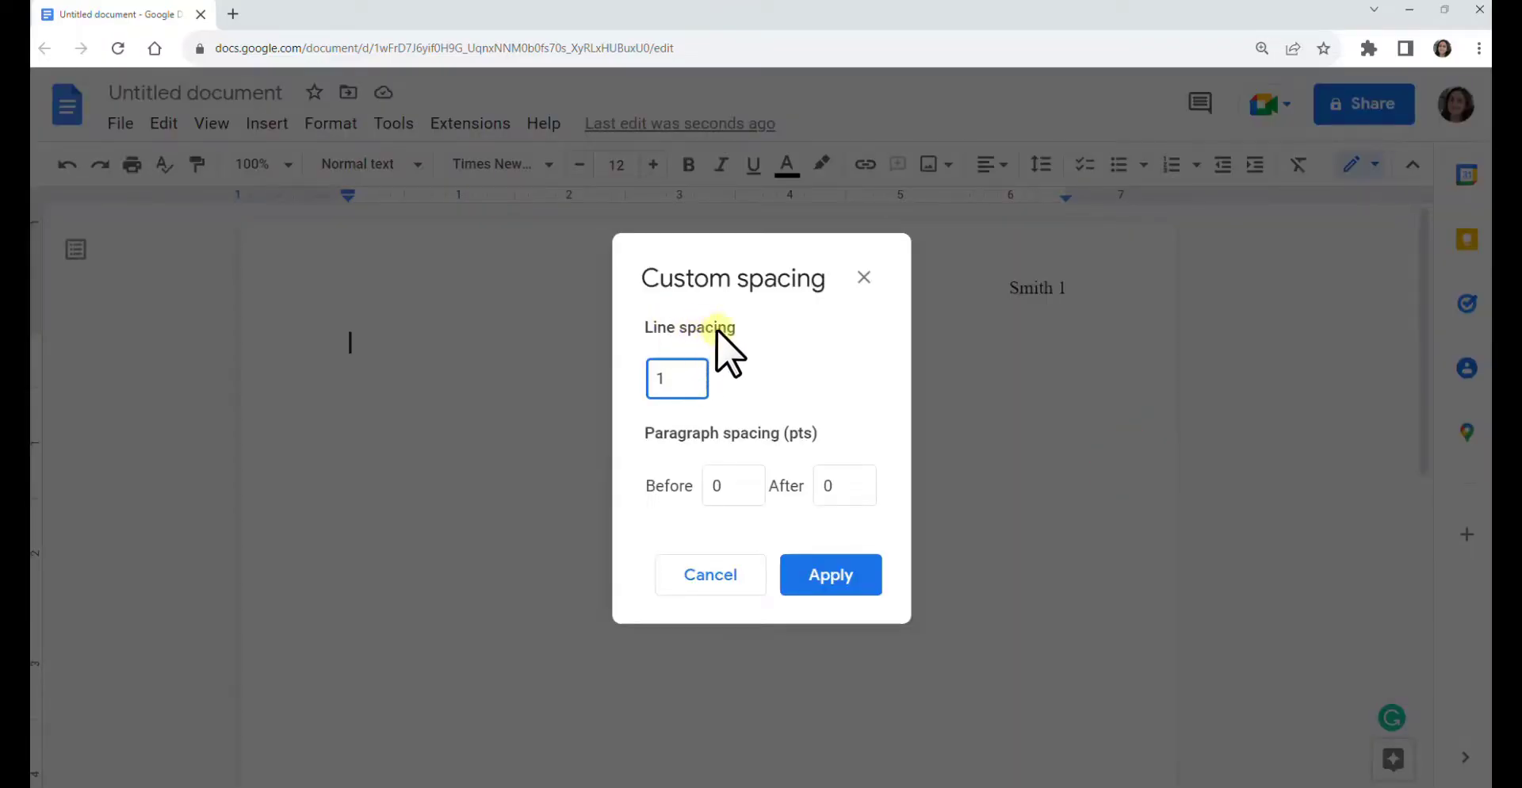
pyautogui.doubleClick(690, 374)
pyautogui.write('2')
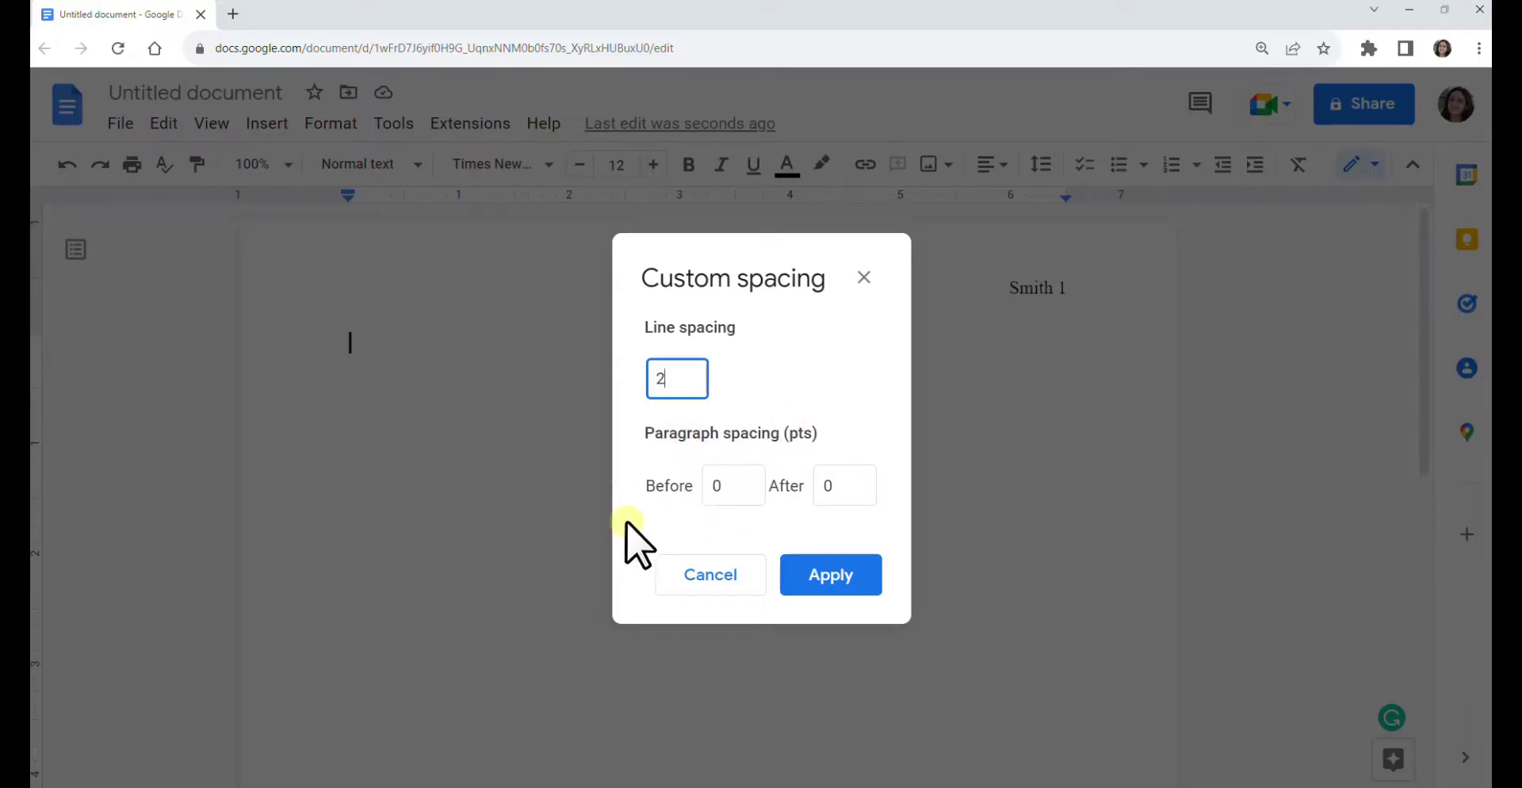
pyautogui.click(828, 575)
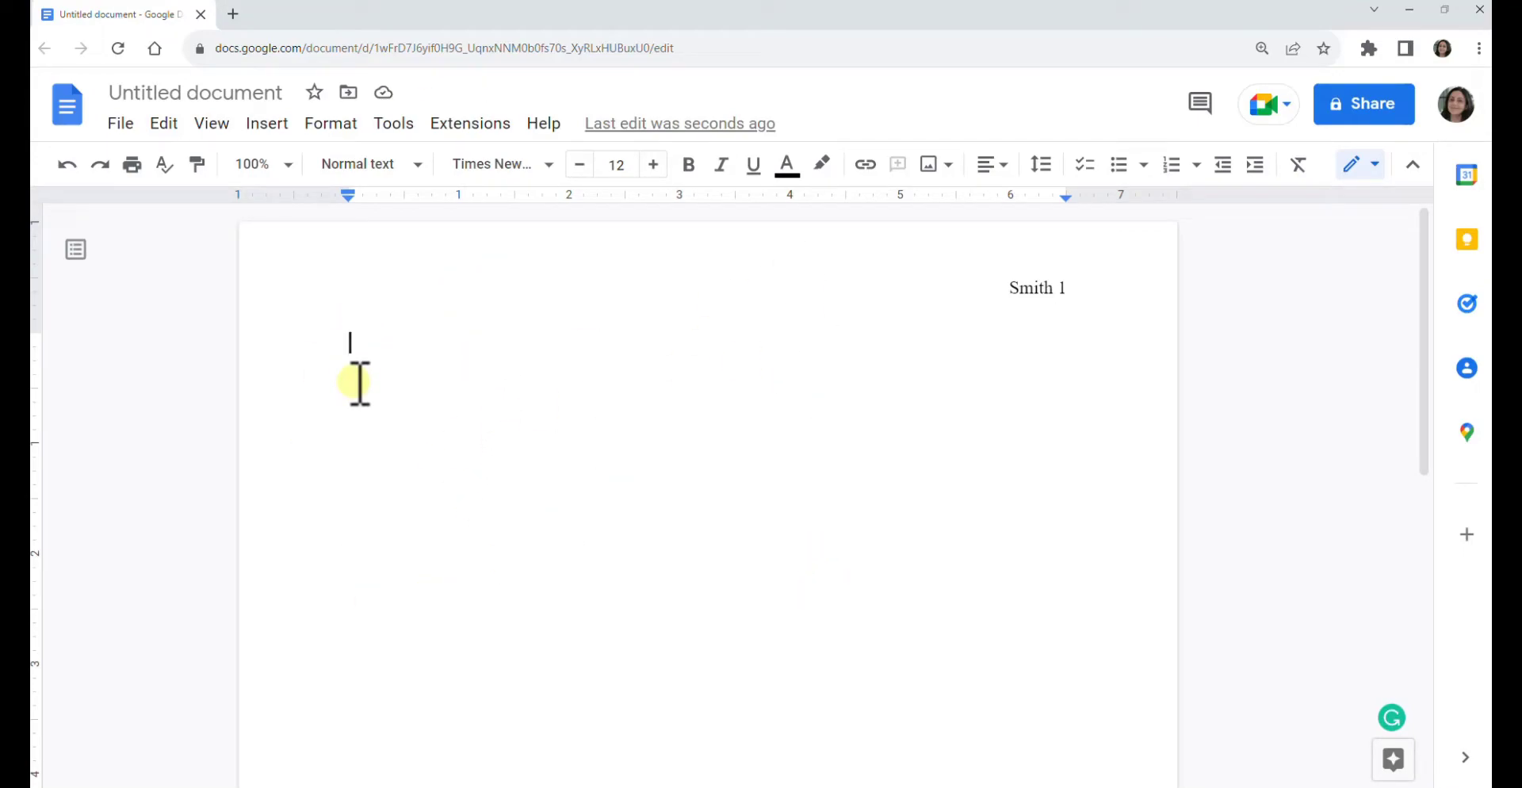
# - Type heading lines for the student's name, professor's name, English 101 and 12 December 2023
pyautogui.press('Return')
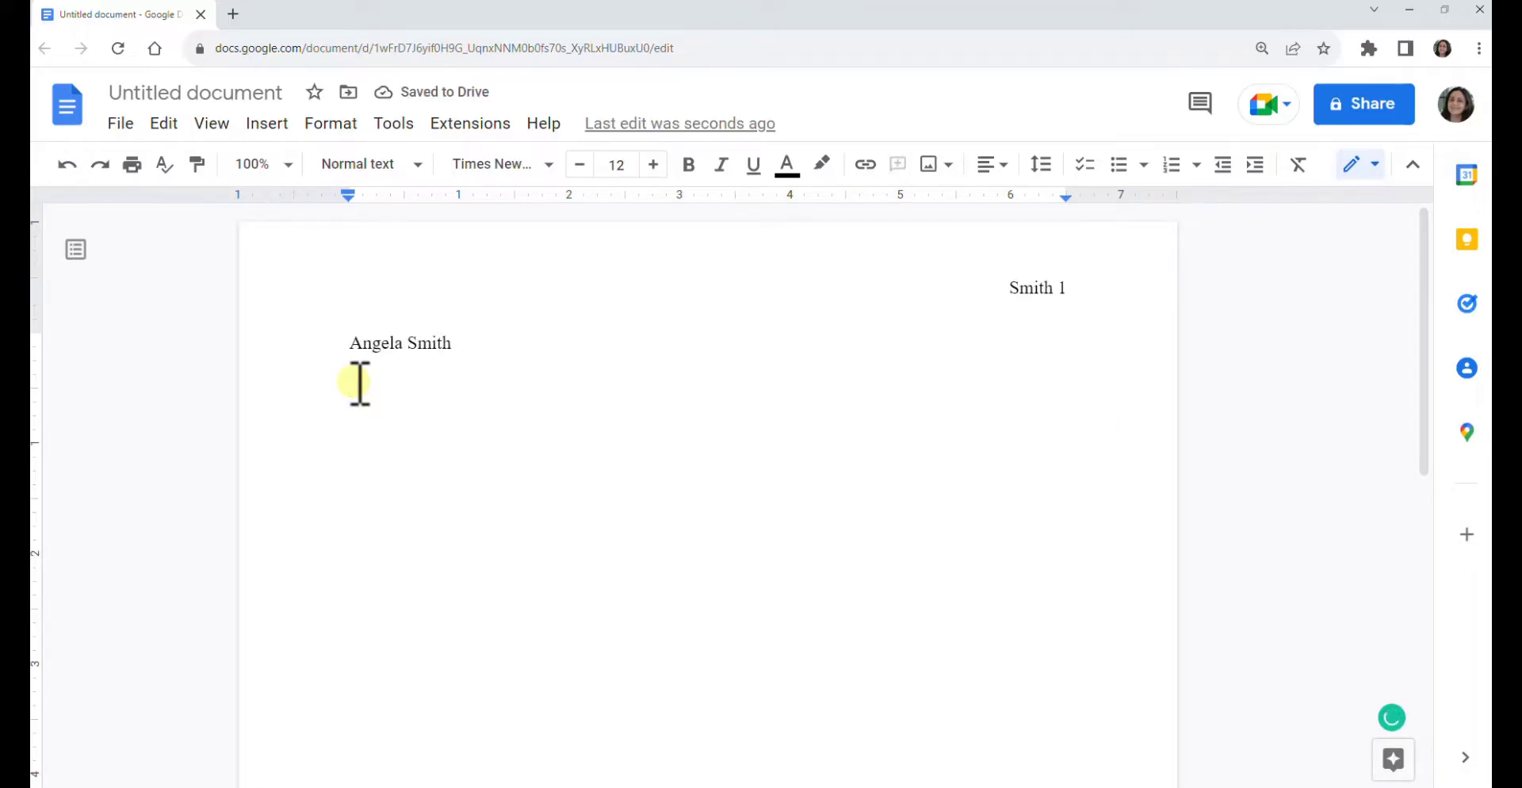
pyautogui.write('Professor Washington')
pyautogui.press('Return')
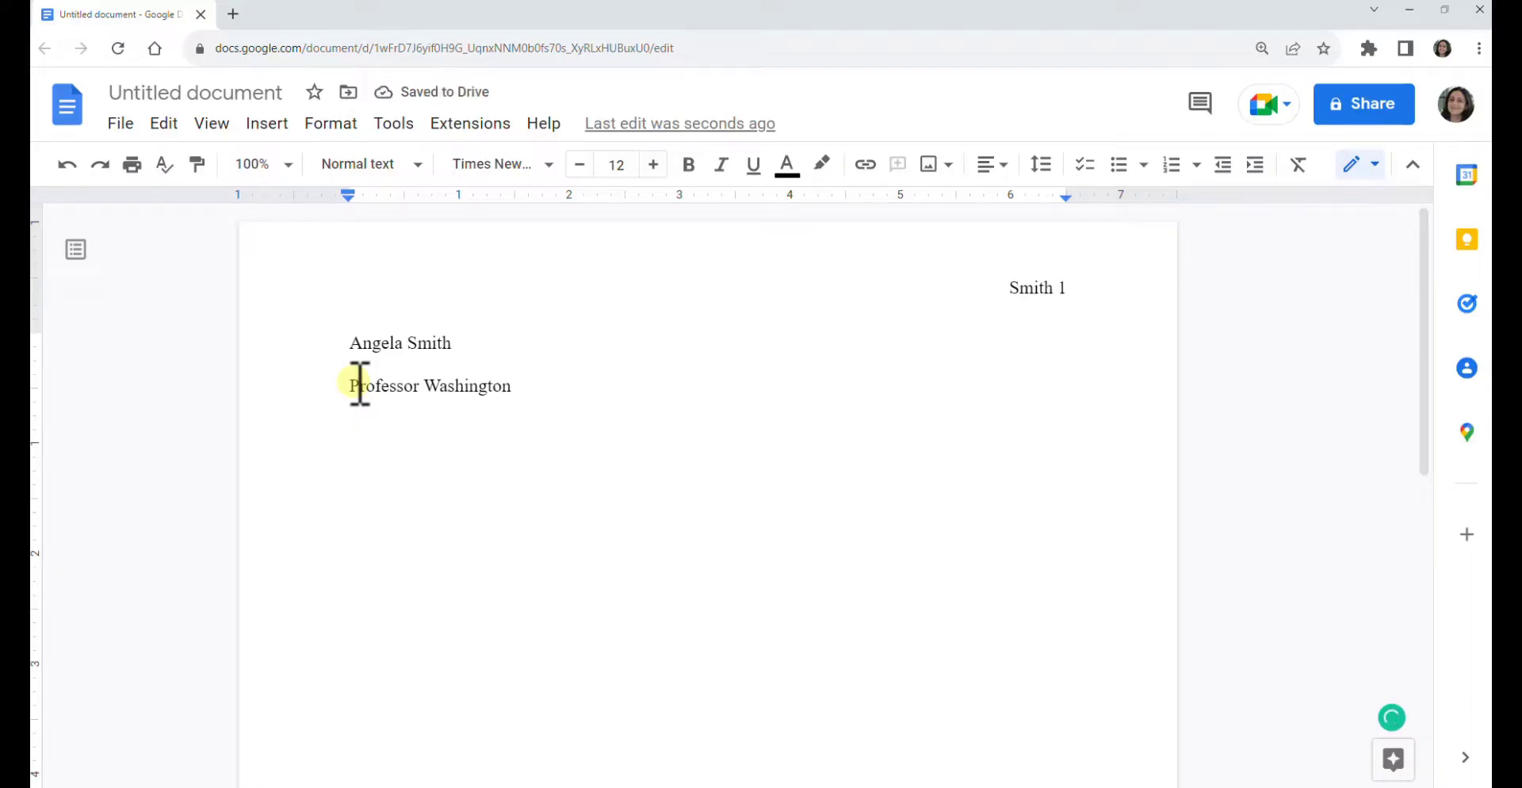
pyautogui.write('Eng')
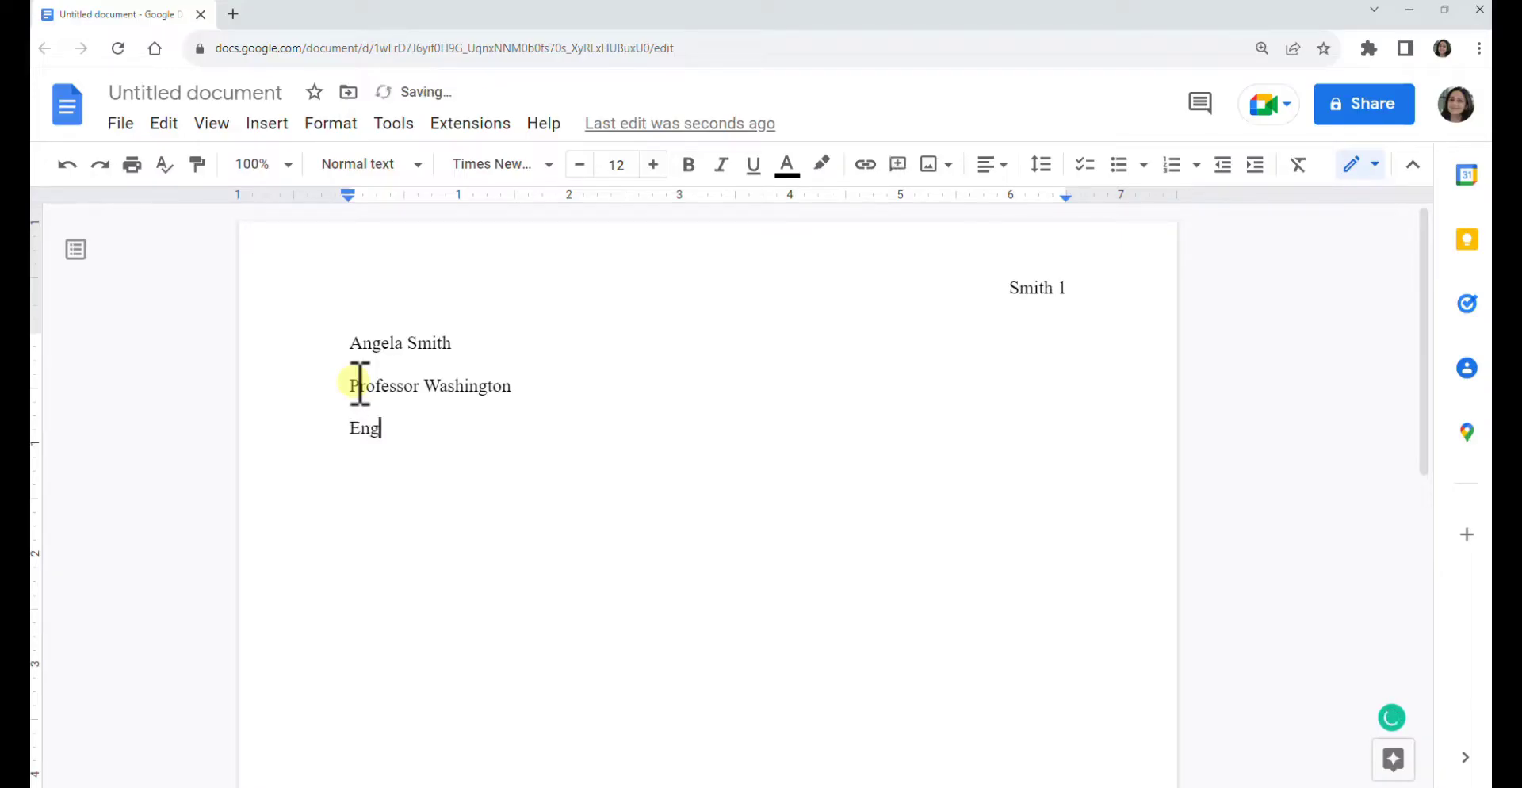
pyautogui.write('lish 101')
pyautogui.press('Return')
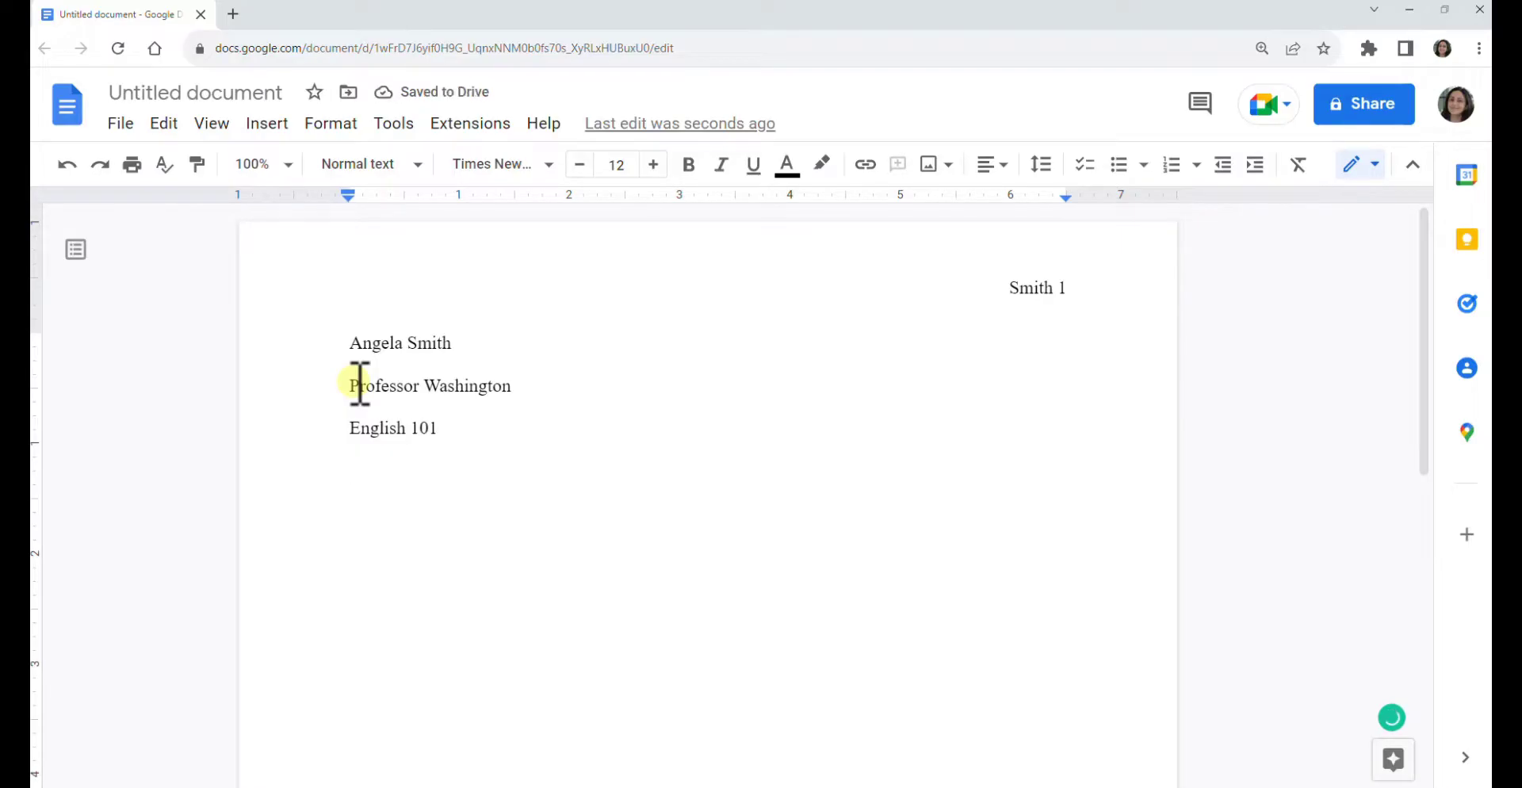
pyautogui.write('12 Dec')
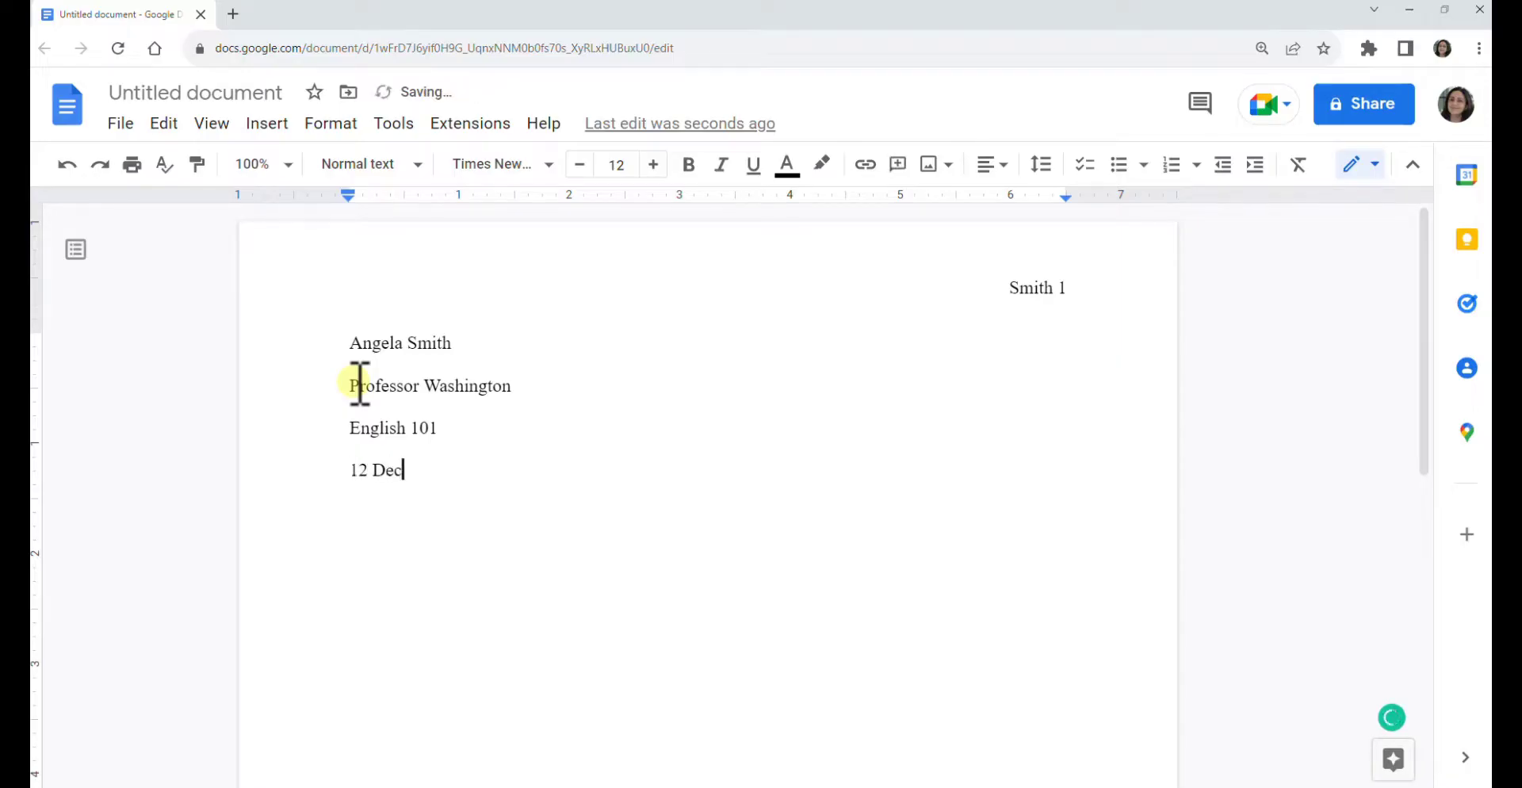
pyautogui.write('ember 2023')
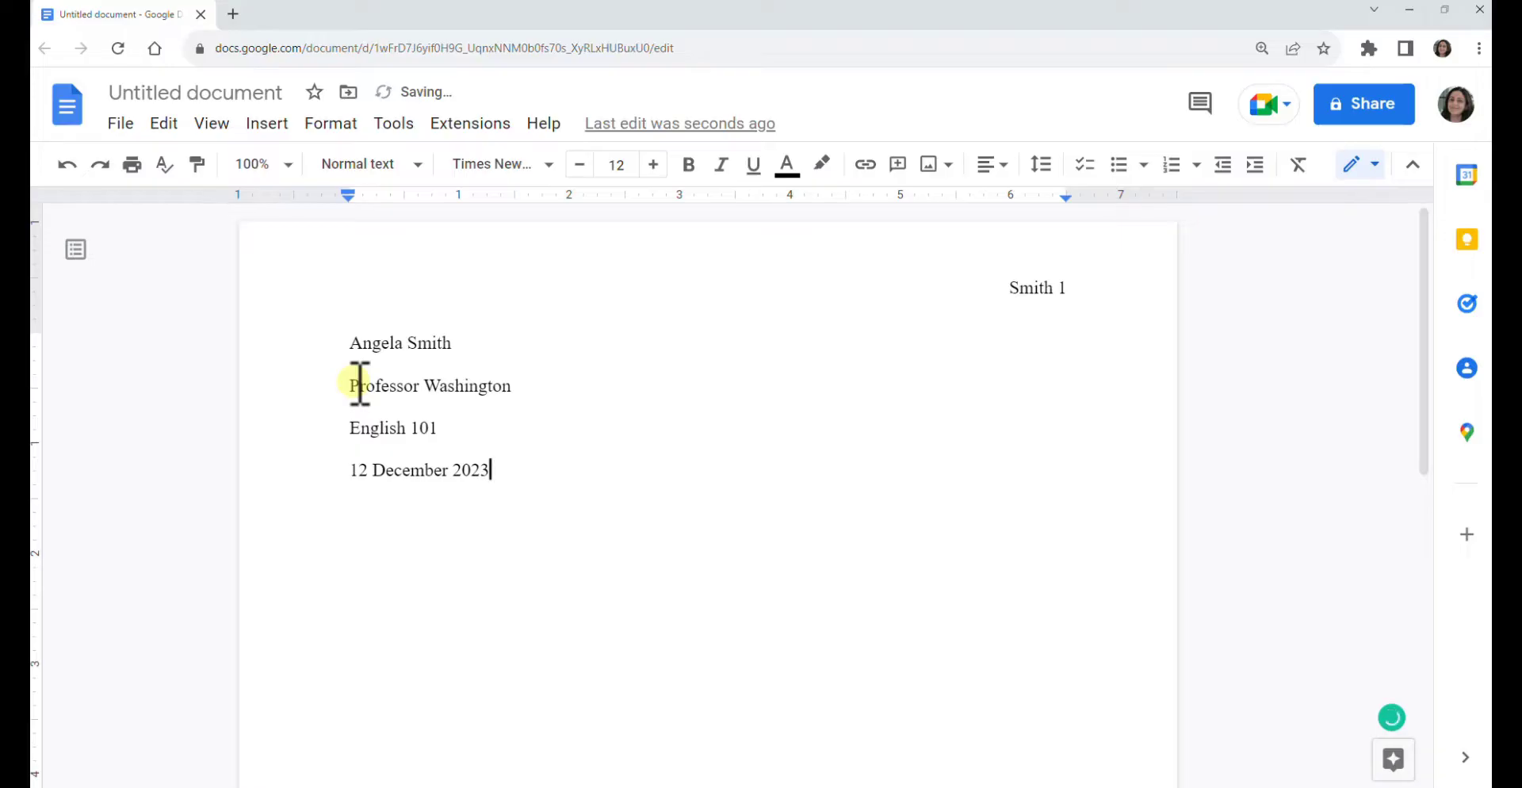
pyautogui.press('Return')
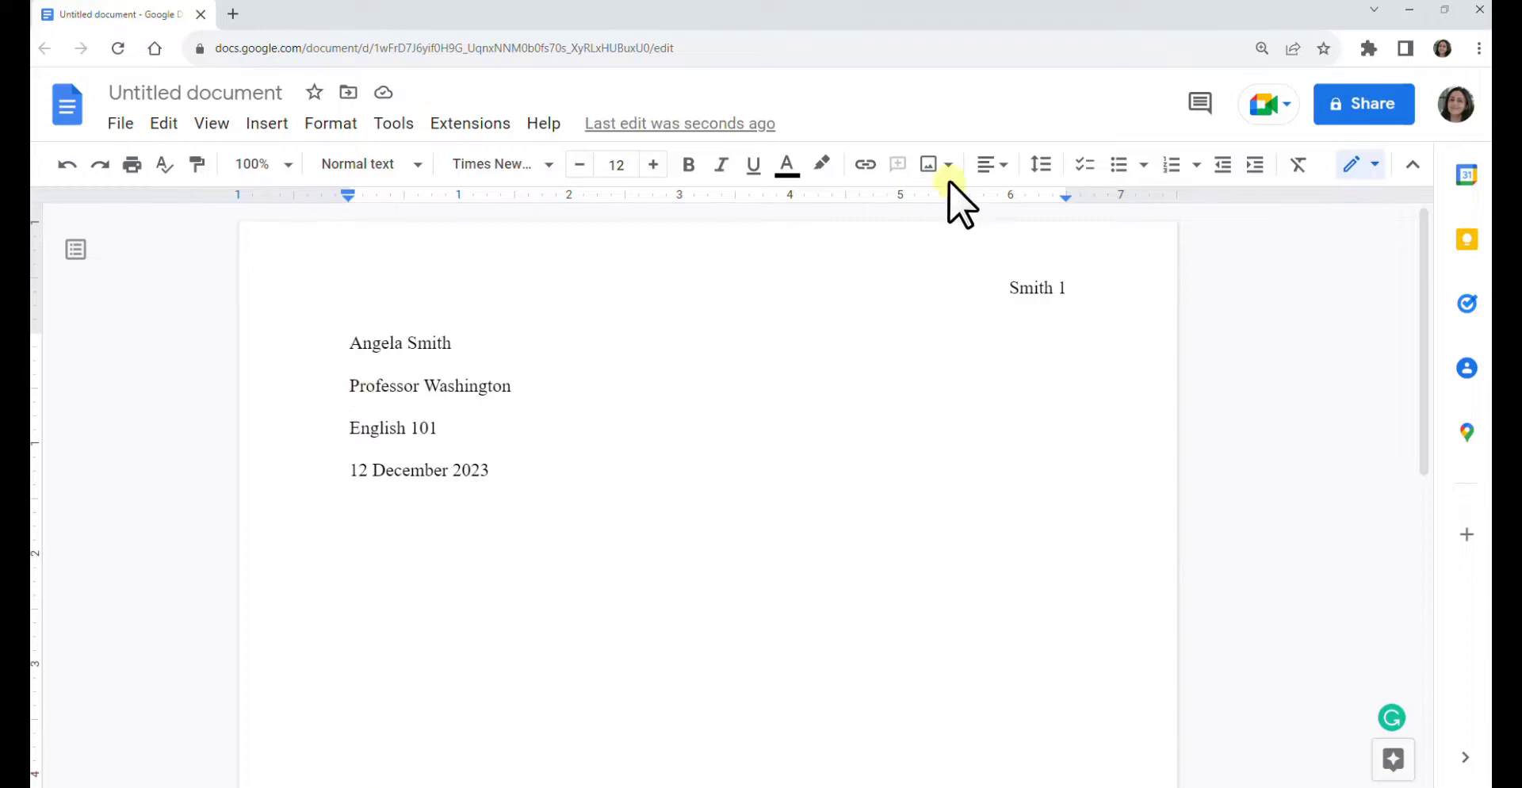
# - Add the centered title 'Annotated Bibliography' and left-align the line below it
pyautogui.click(986, 165)
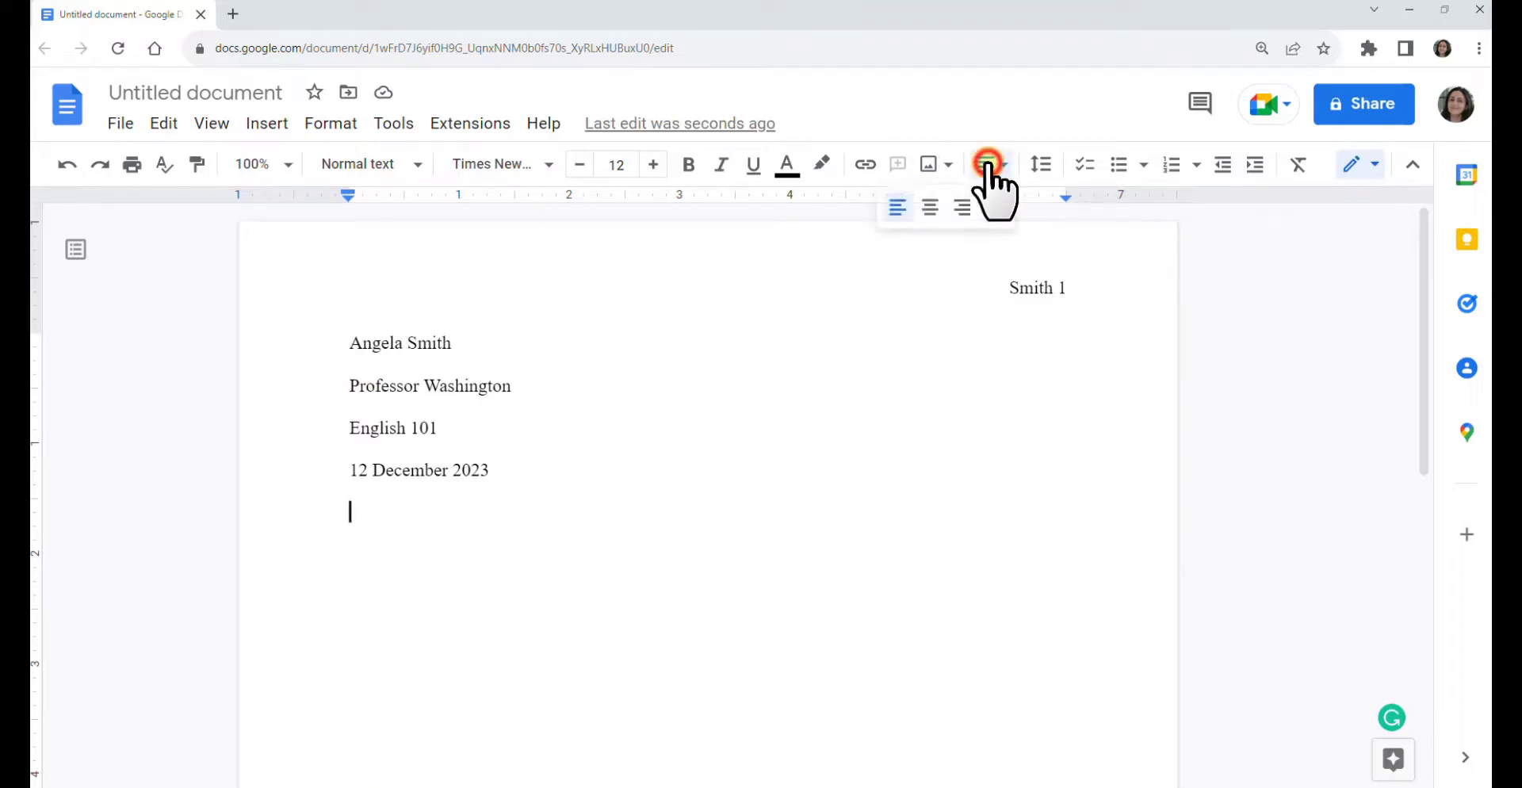
pyautogui.click(928, 208)
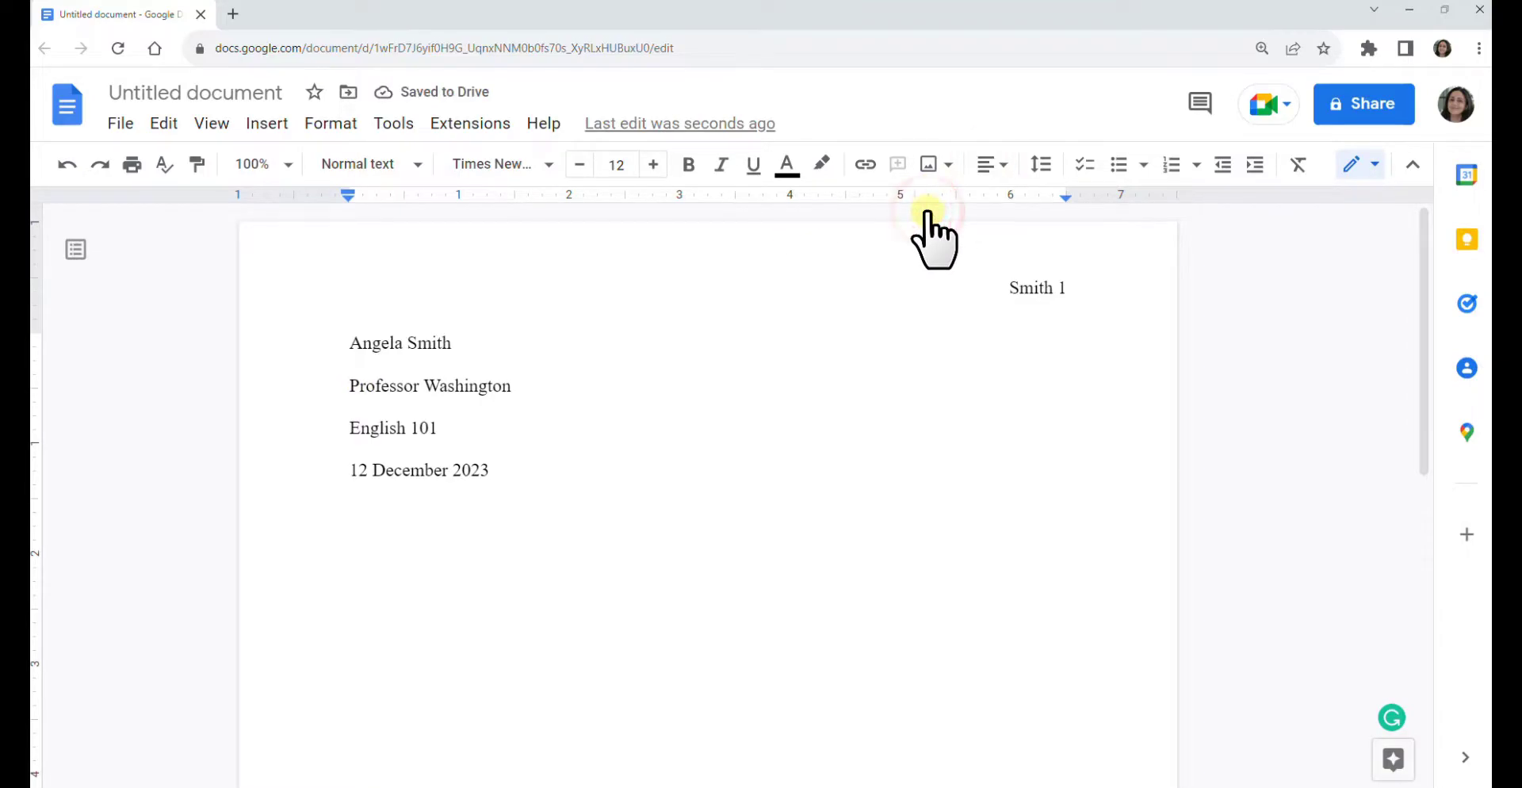
pyautogui.write('Annotated Bibliography')
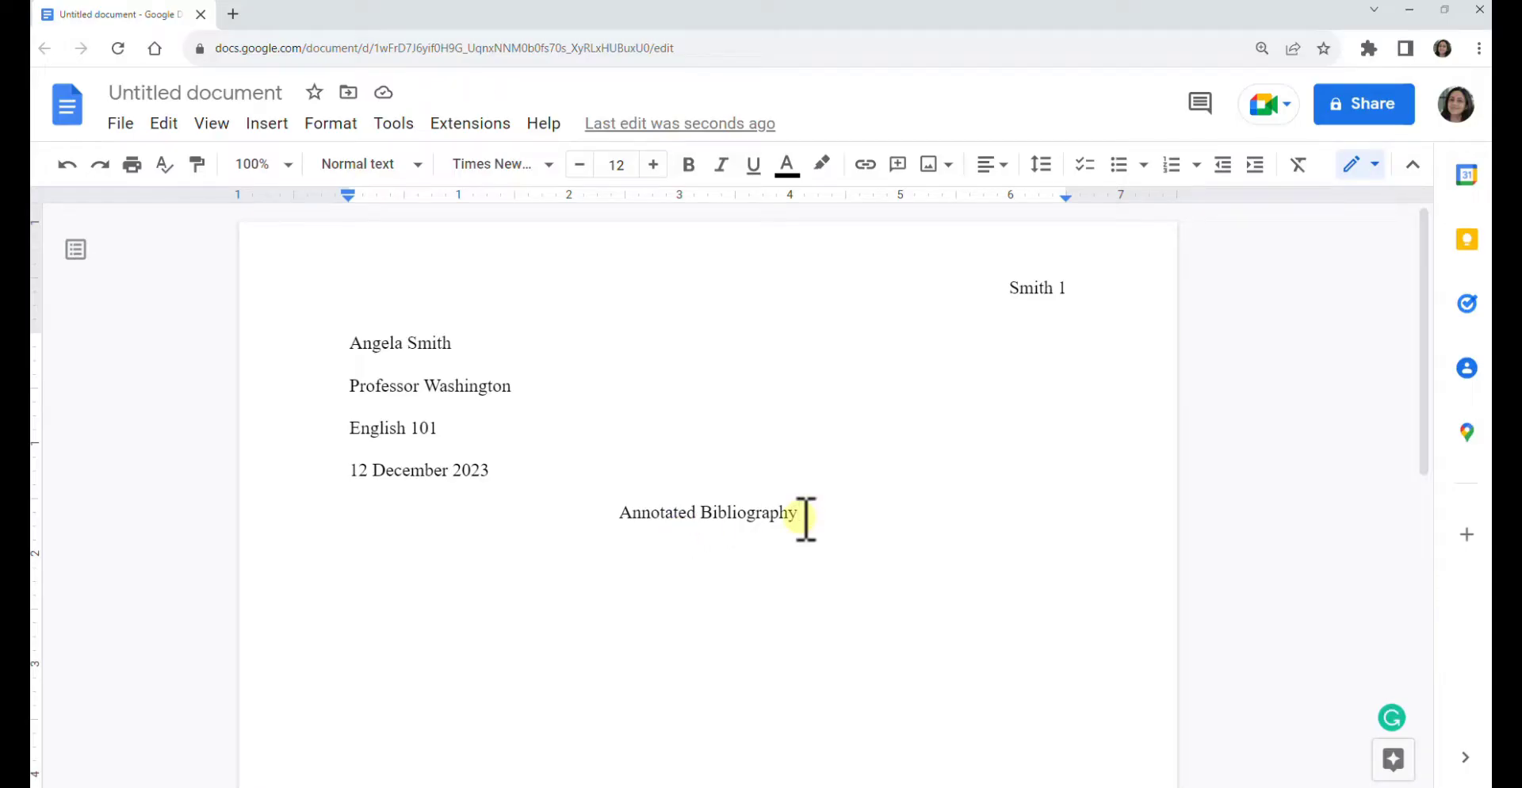
pyautogui.press('Return')
pyautogui.hotkey('ctrl', 'shift', 'l')
# - Select the pasted Healthline 'Mental Illness And Gun Violence' citation and its URL
pyautogui.scroll(-2, 695, 472)
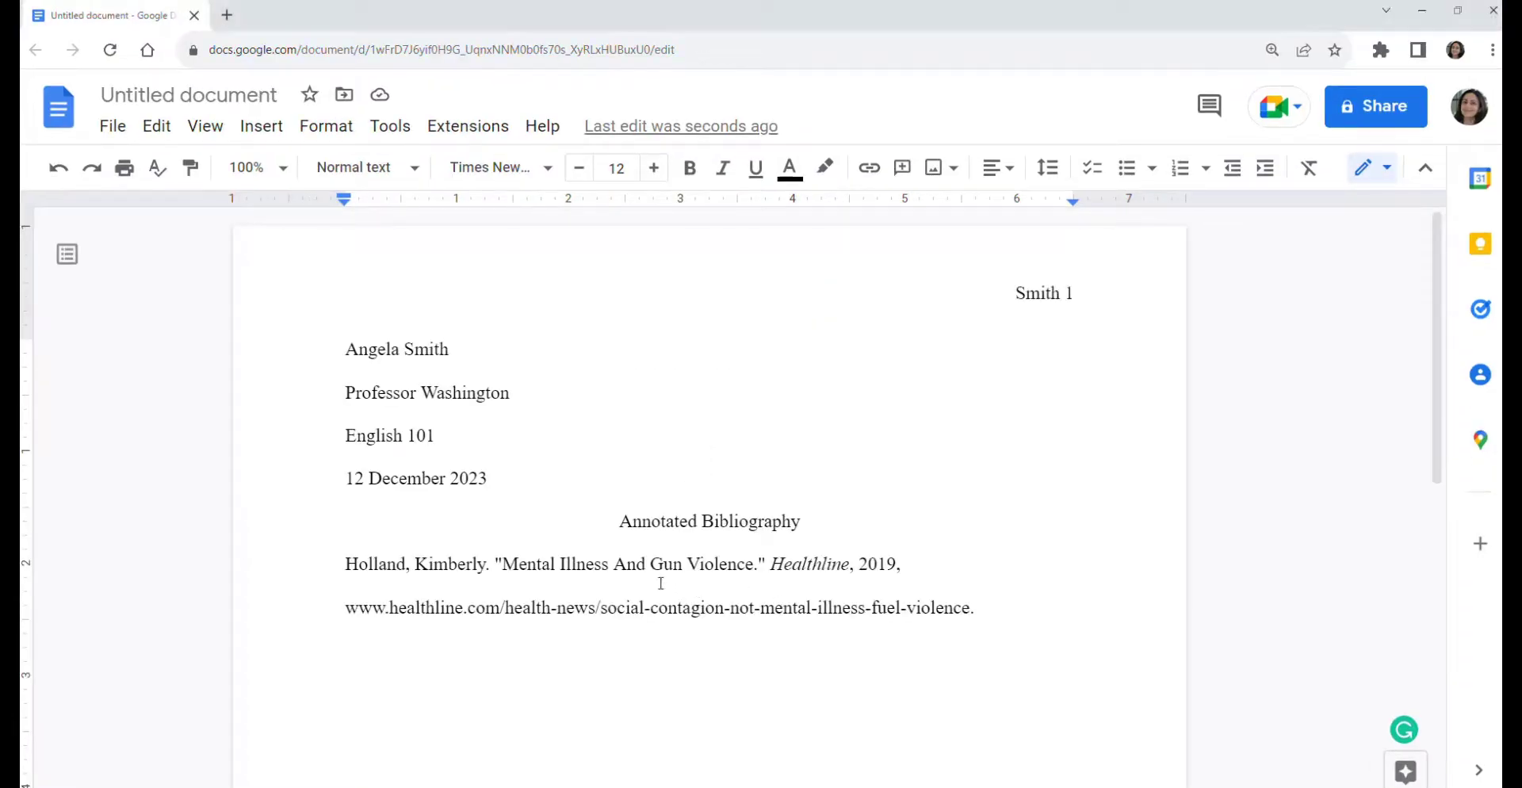
pyautogui.moveTo(339, 567); pyautogui.dragTo(982, 614)
pyautogui.click(983, 618)
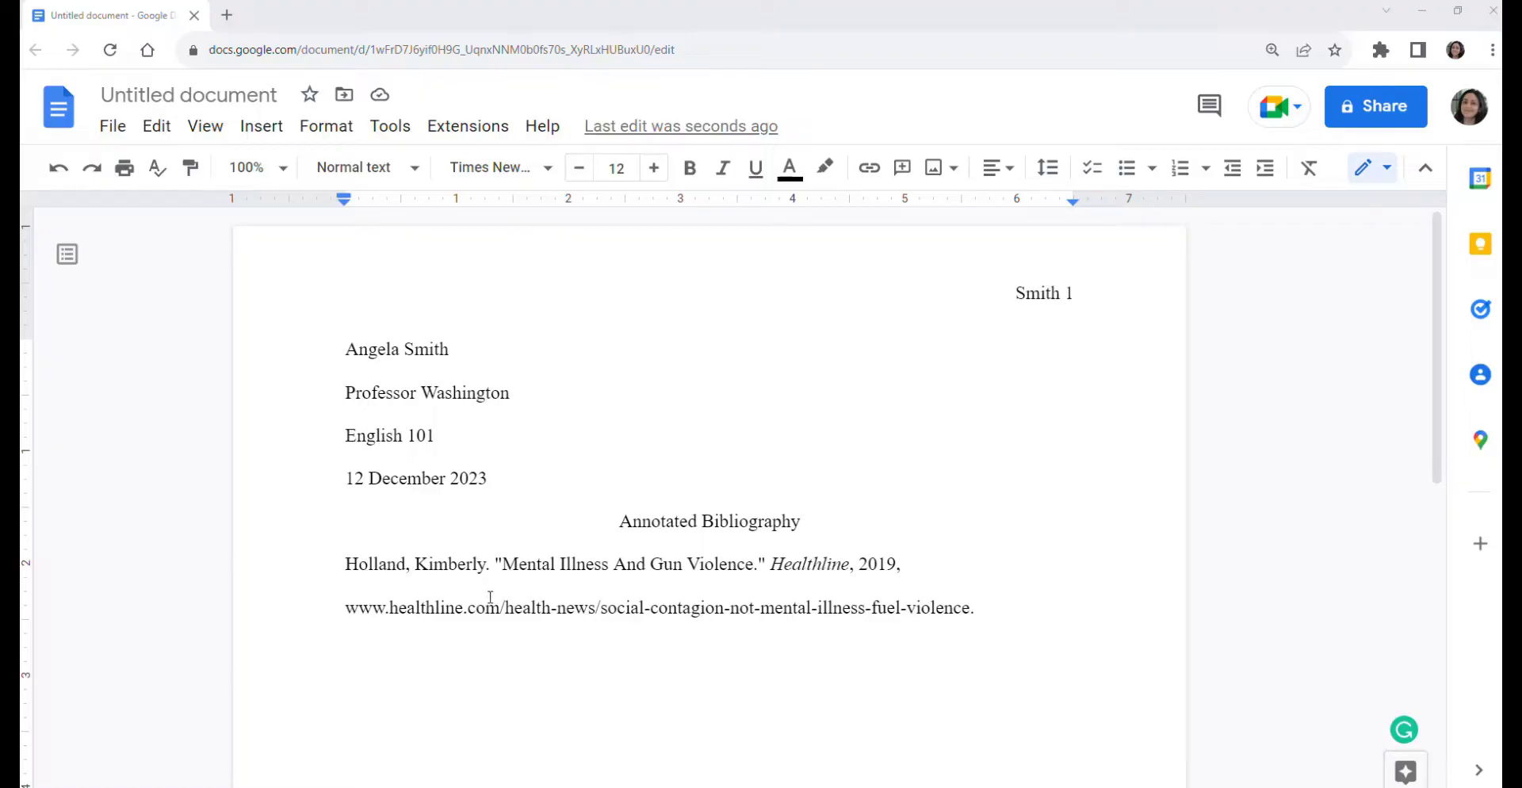
# - Give the Healthline citation a 0.5-inch hanging indent via Indentation options
pyautogui.moveTo(346, 563); pyautogui.dragTo(986, 609)
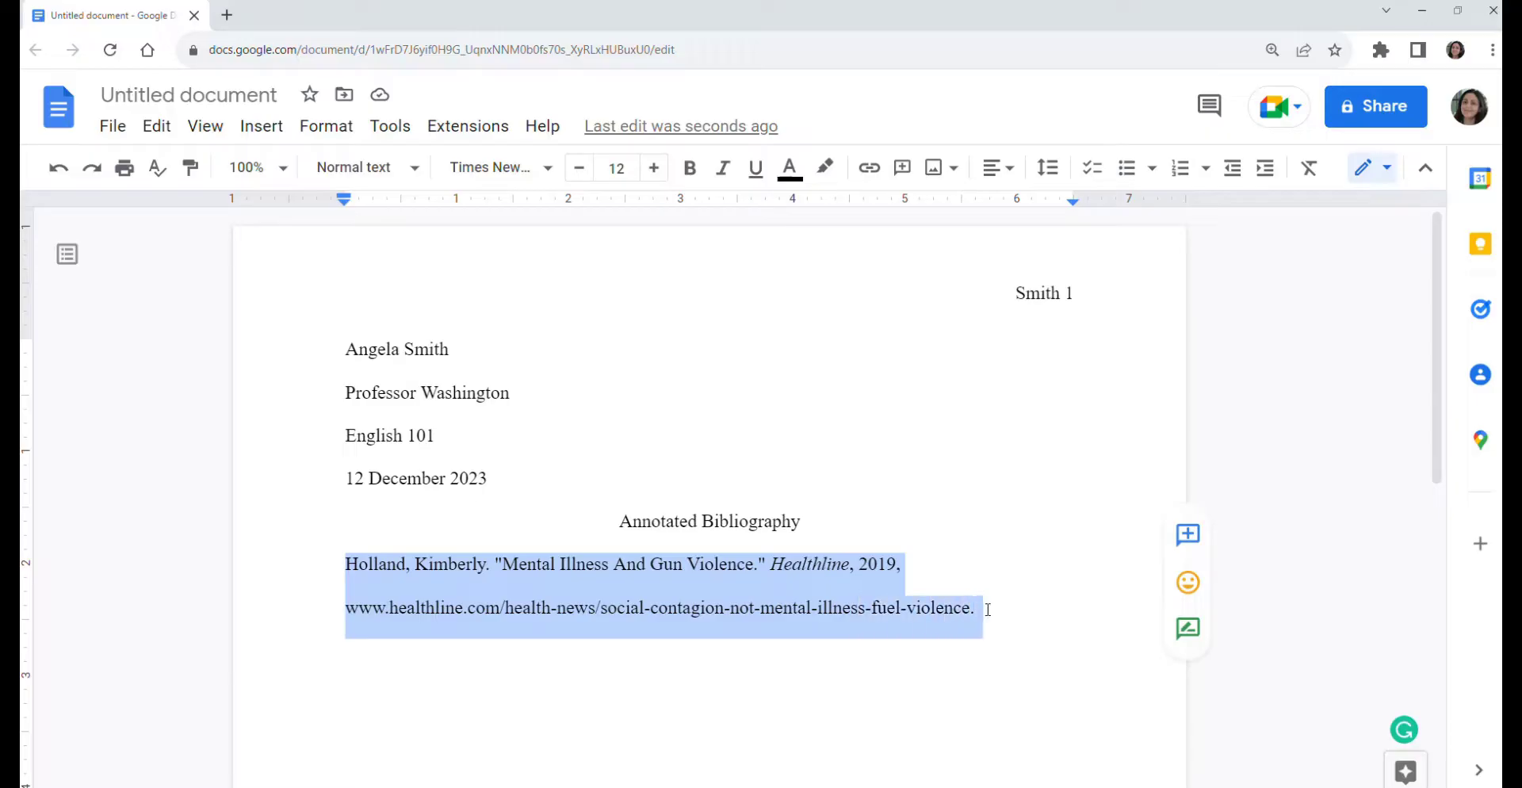
pyautogui.click(324, 129)
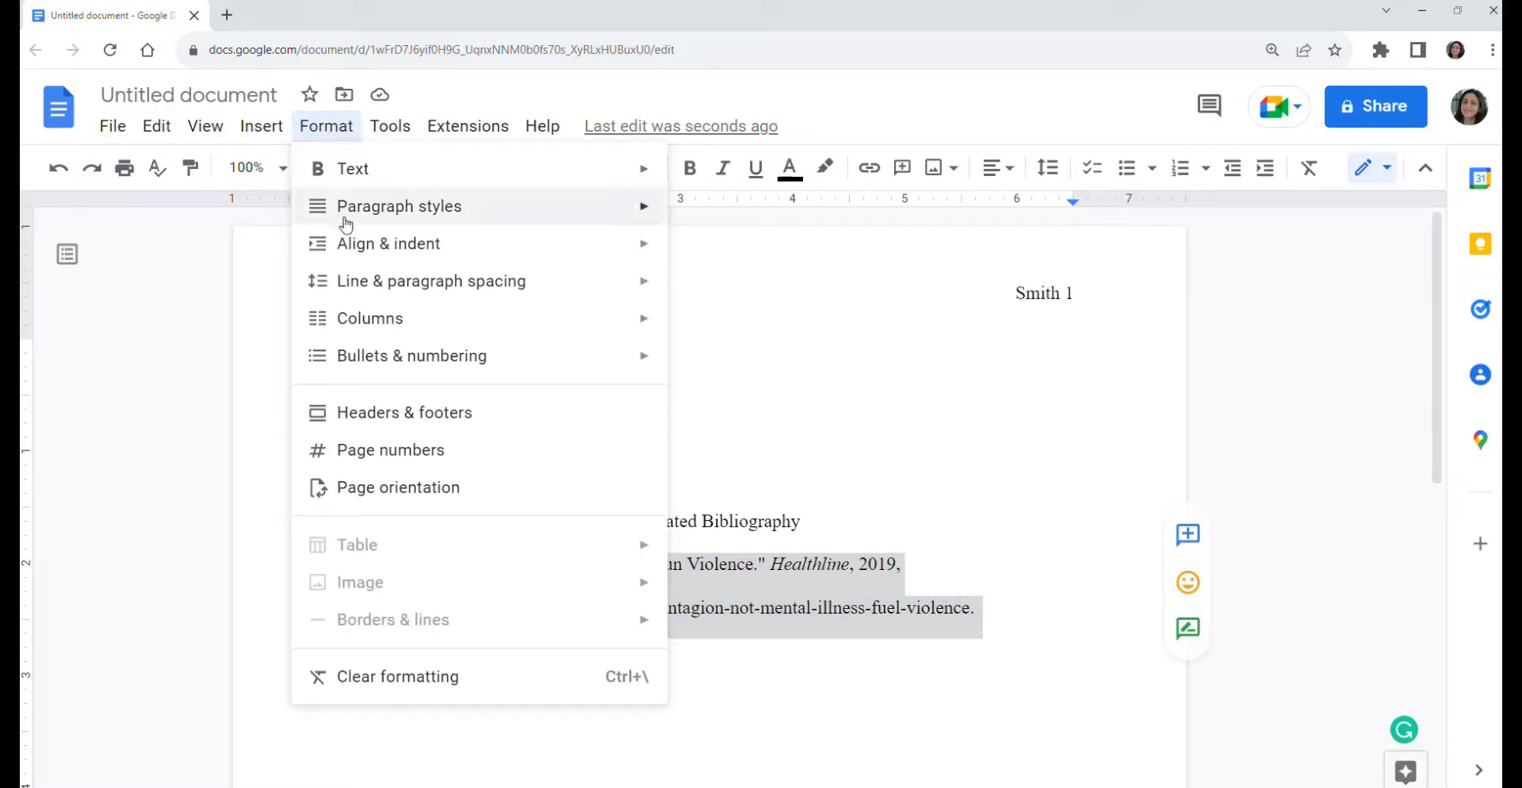
pyautogui.moveTo(358, 250)
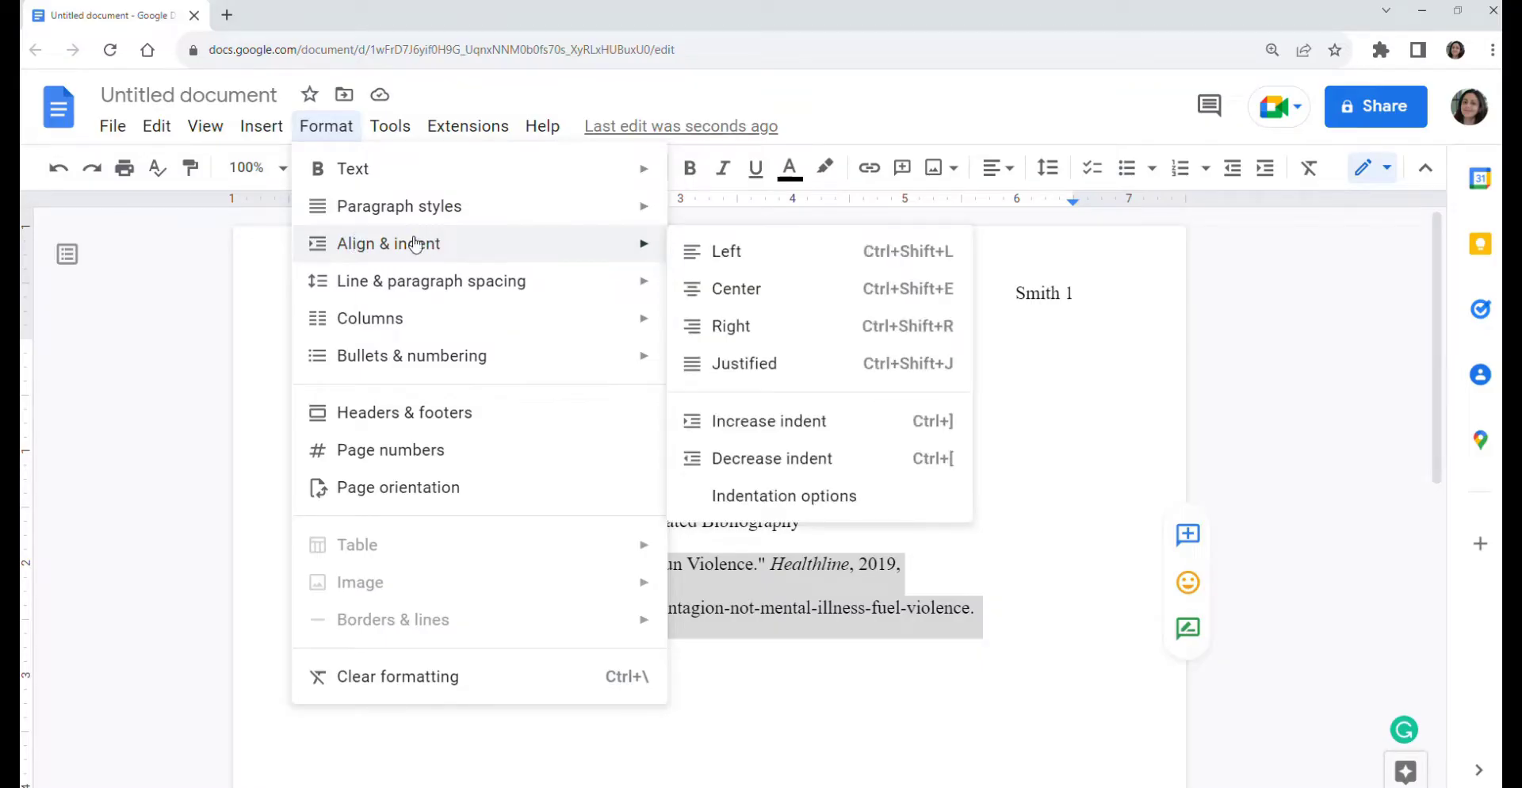
pyautogui.click(790, 501)
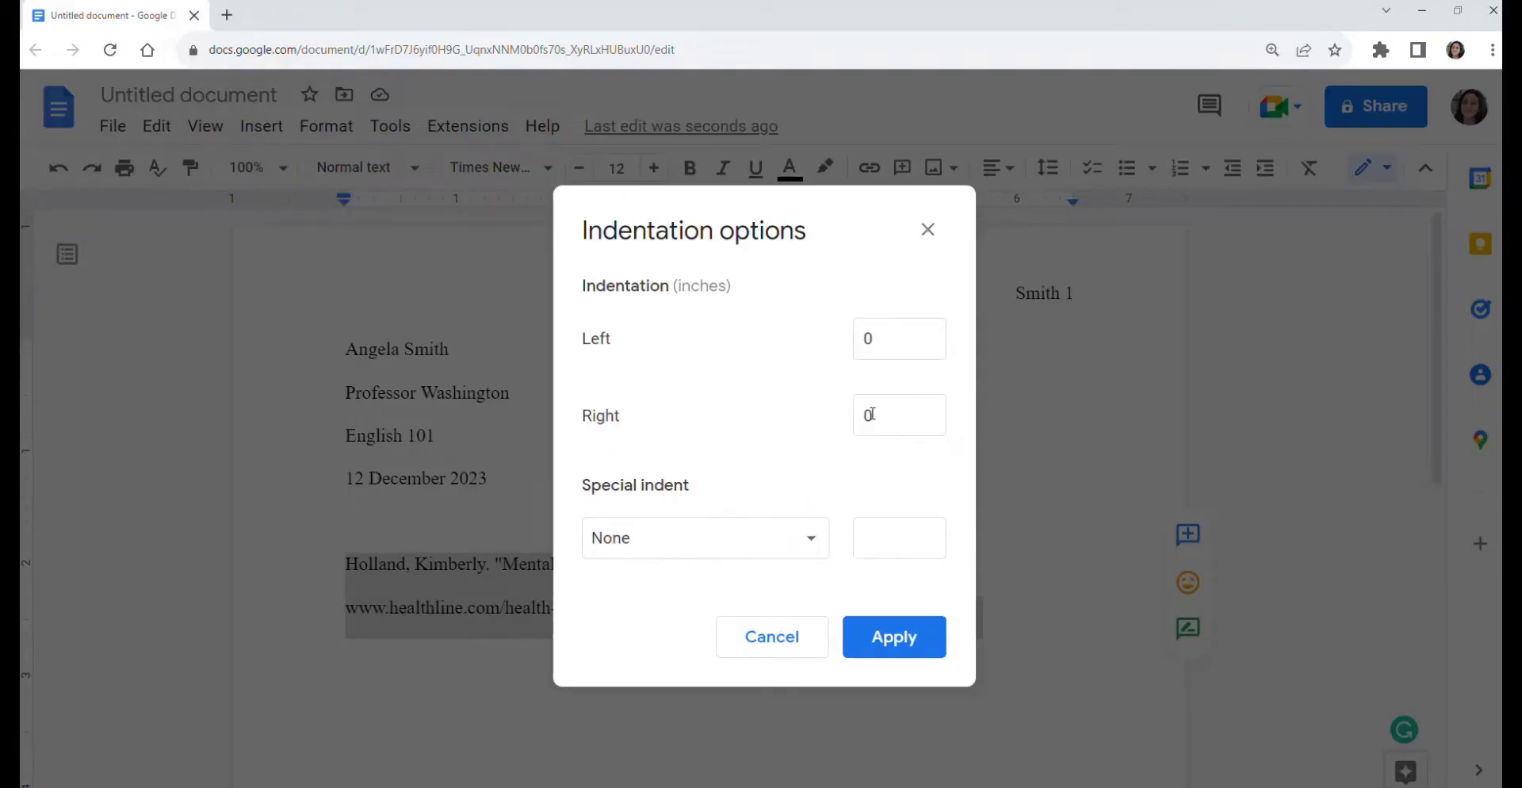
pyautogui.click(687, 533)
pyautogui.click(669, 621)
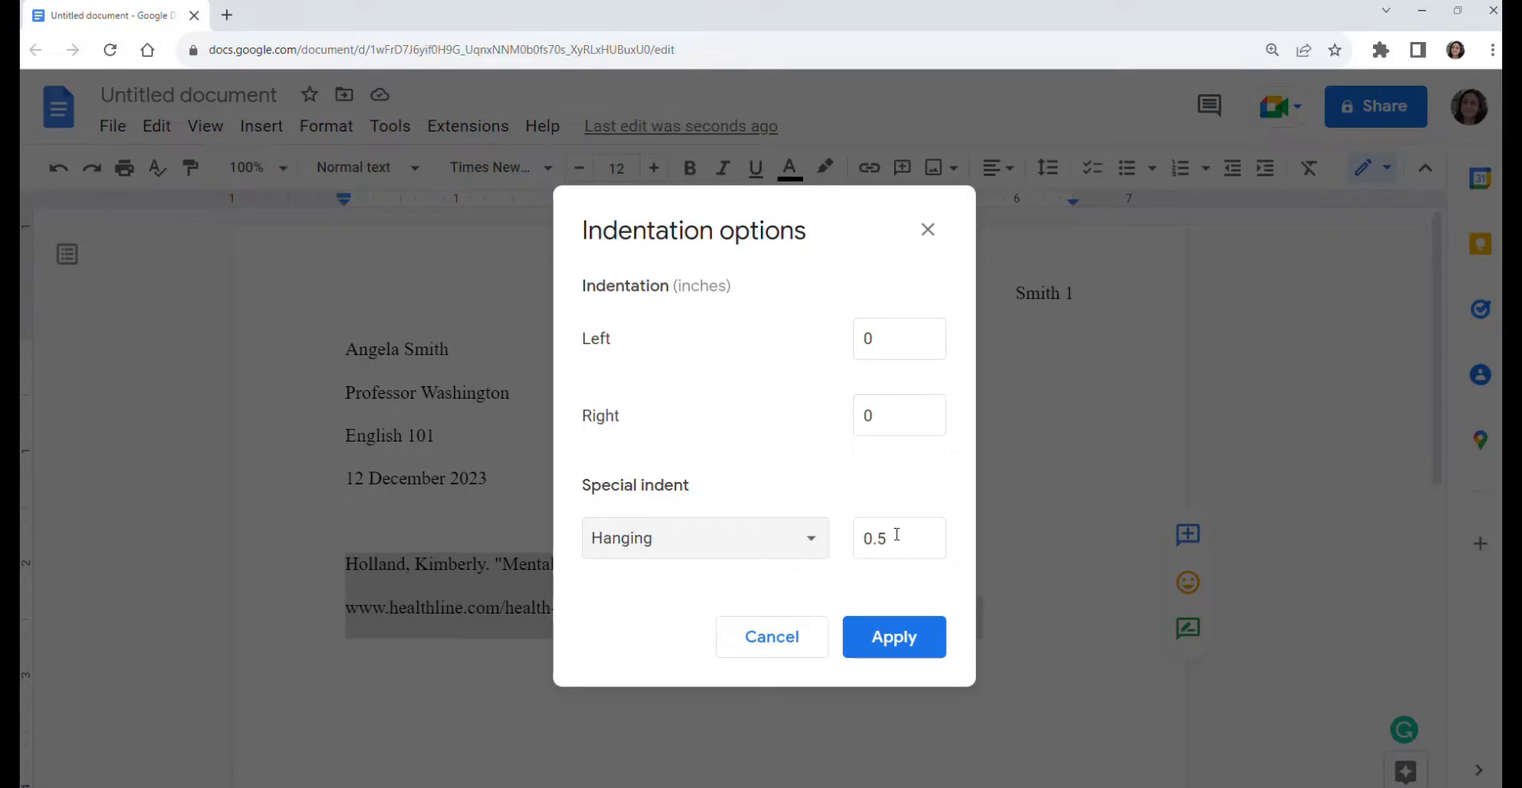
pyautogui.click(894, 639)
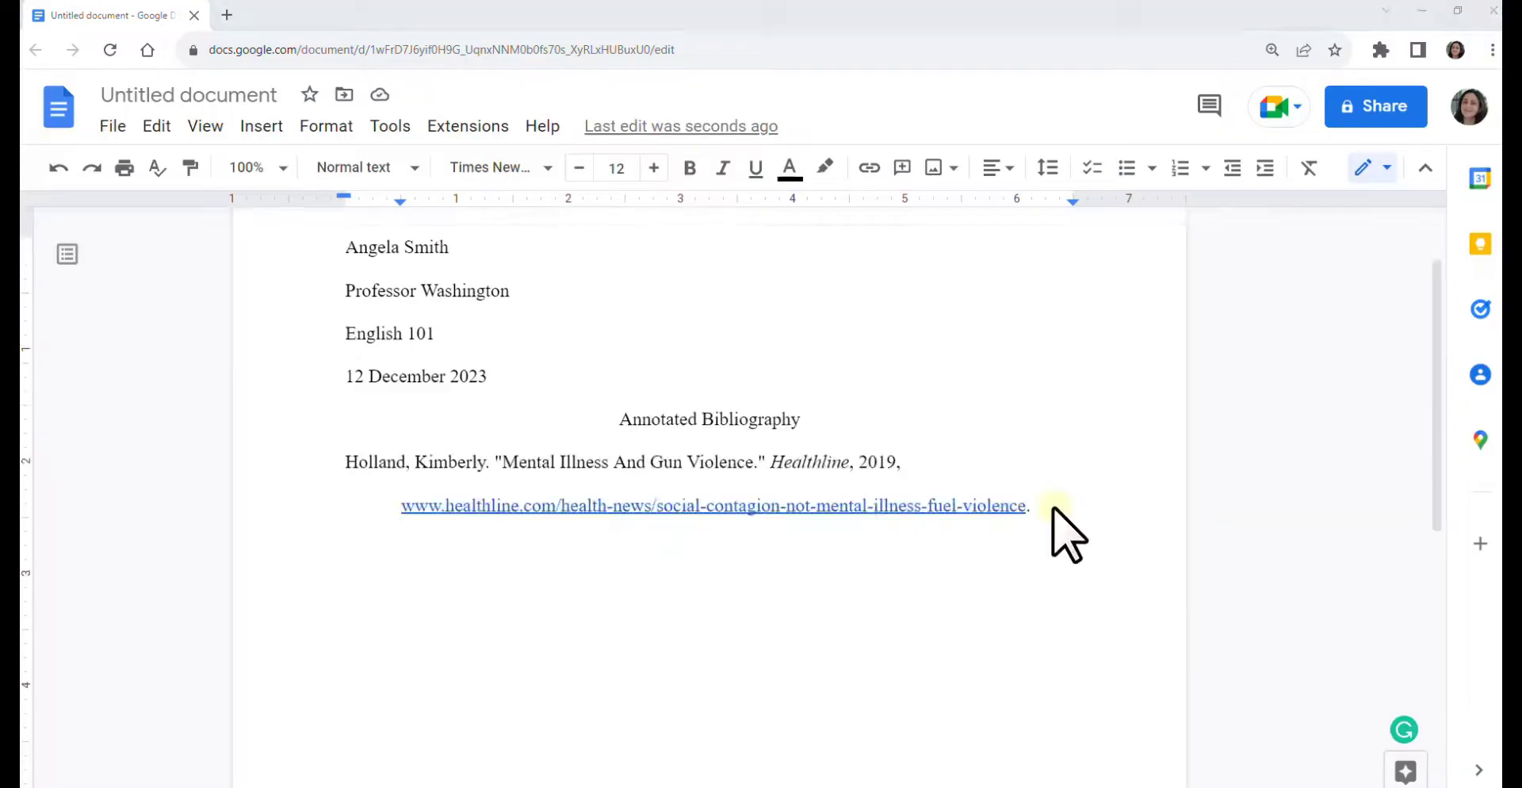
pyautogui.click(1061, 507)
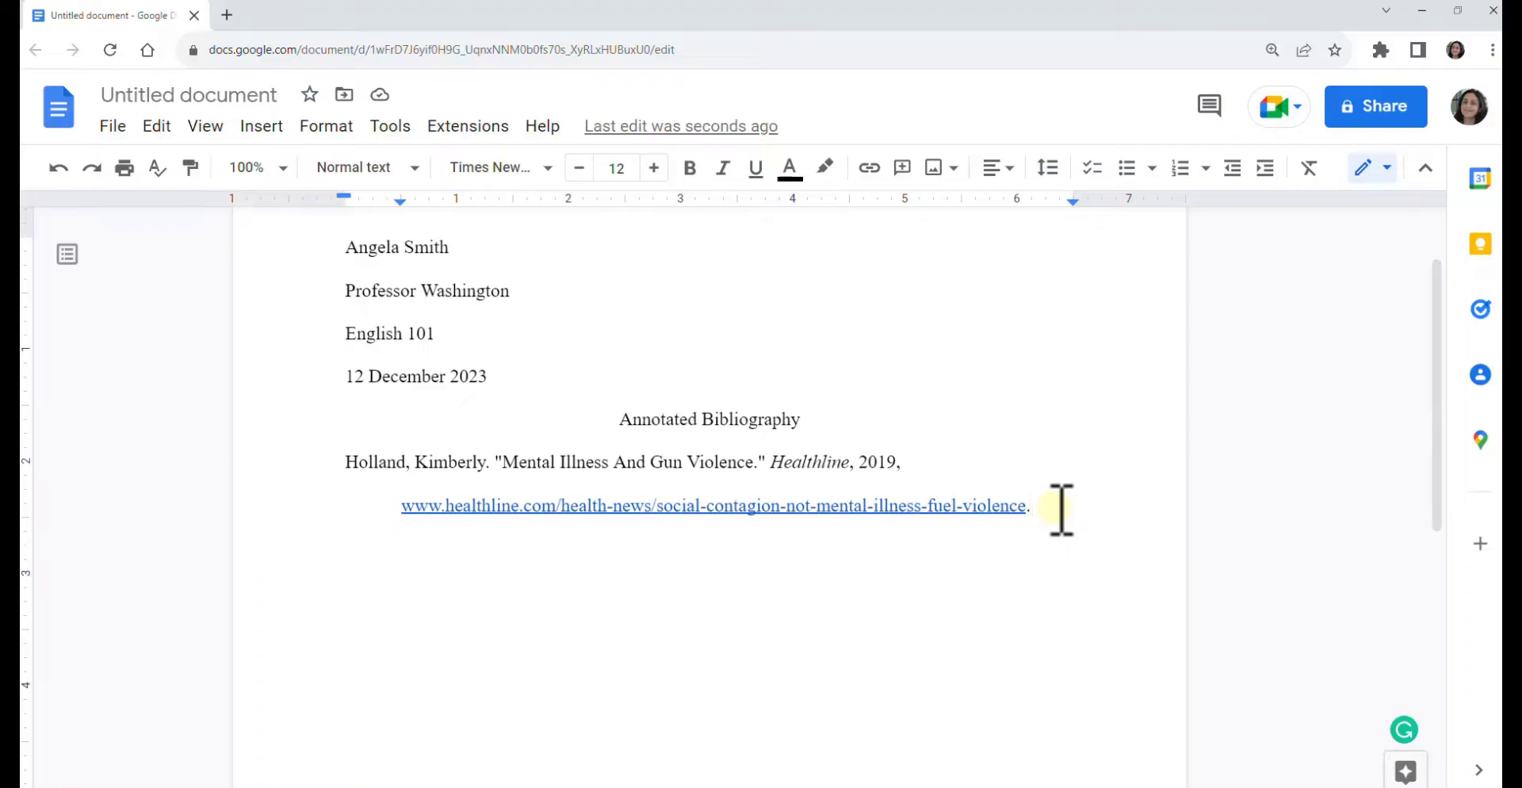
# - Write the social-contagion annotation paragraph below the citation and select it
pyautogui.press('Return')
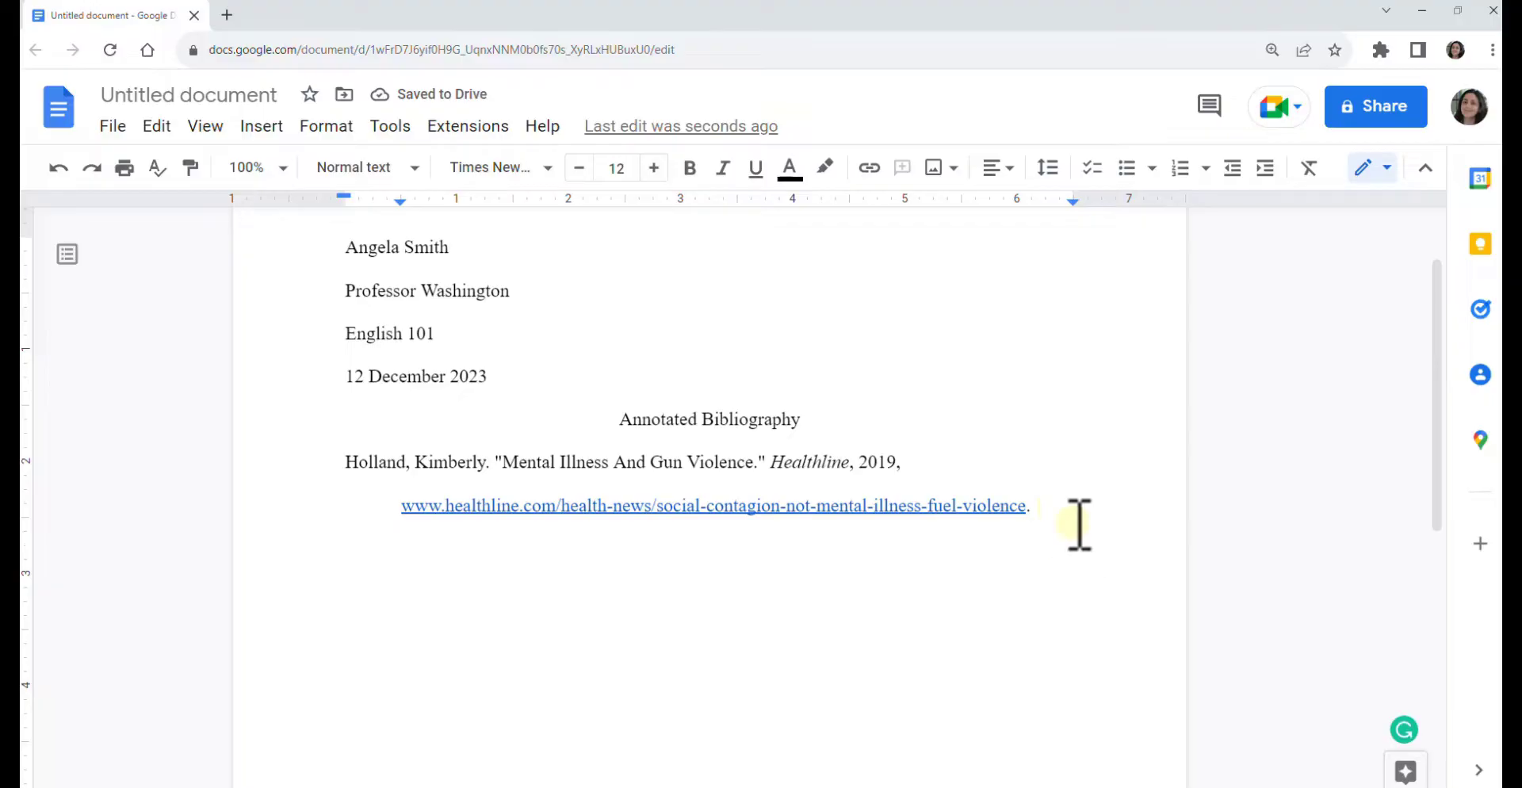
pyautogui.click(423, 550)
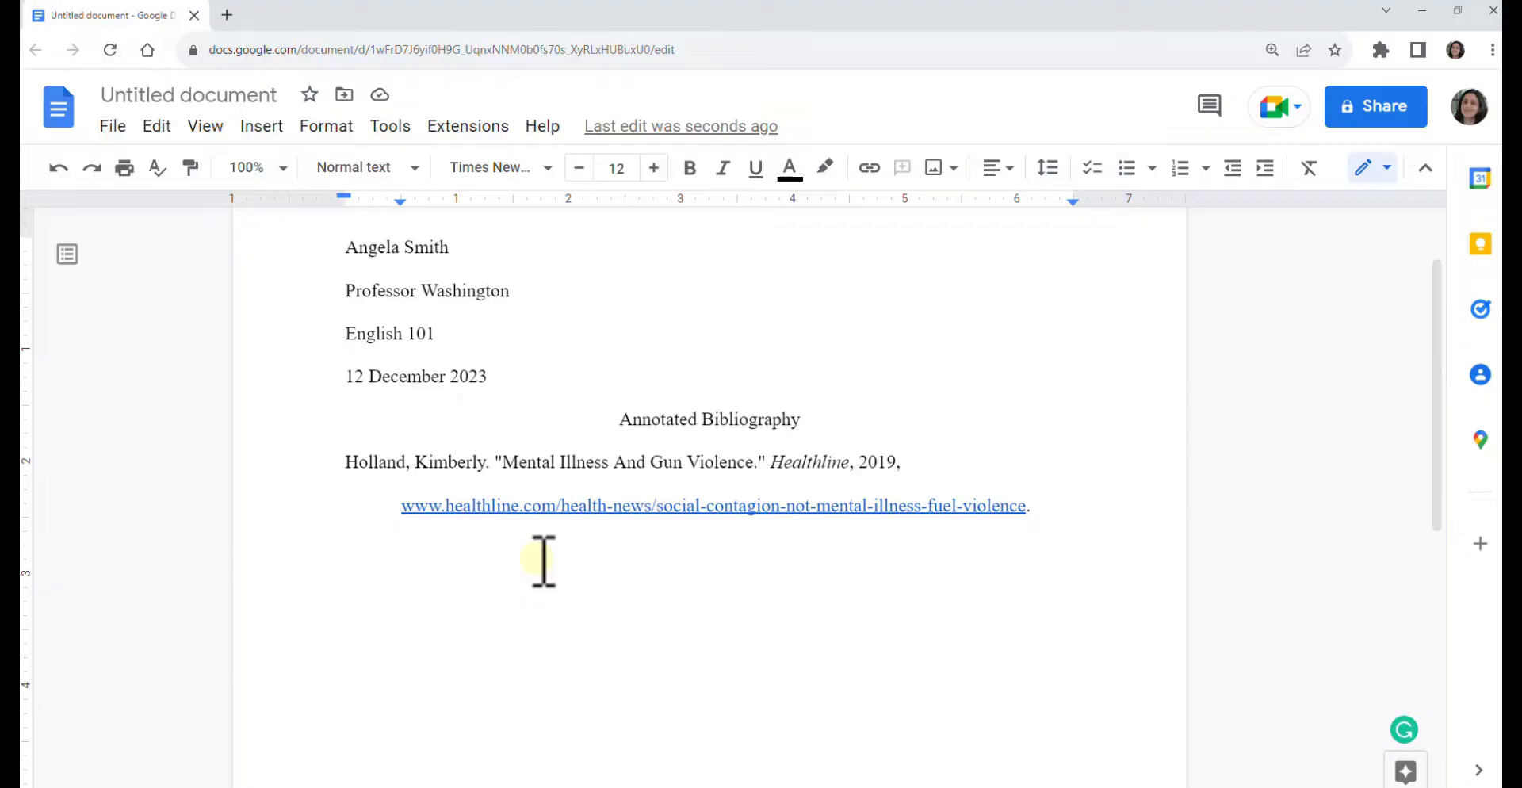
pyautogui.write('The')
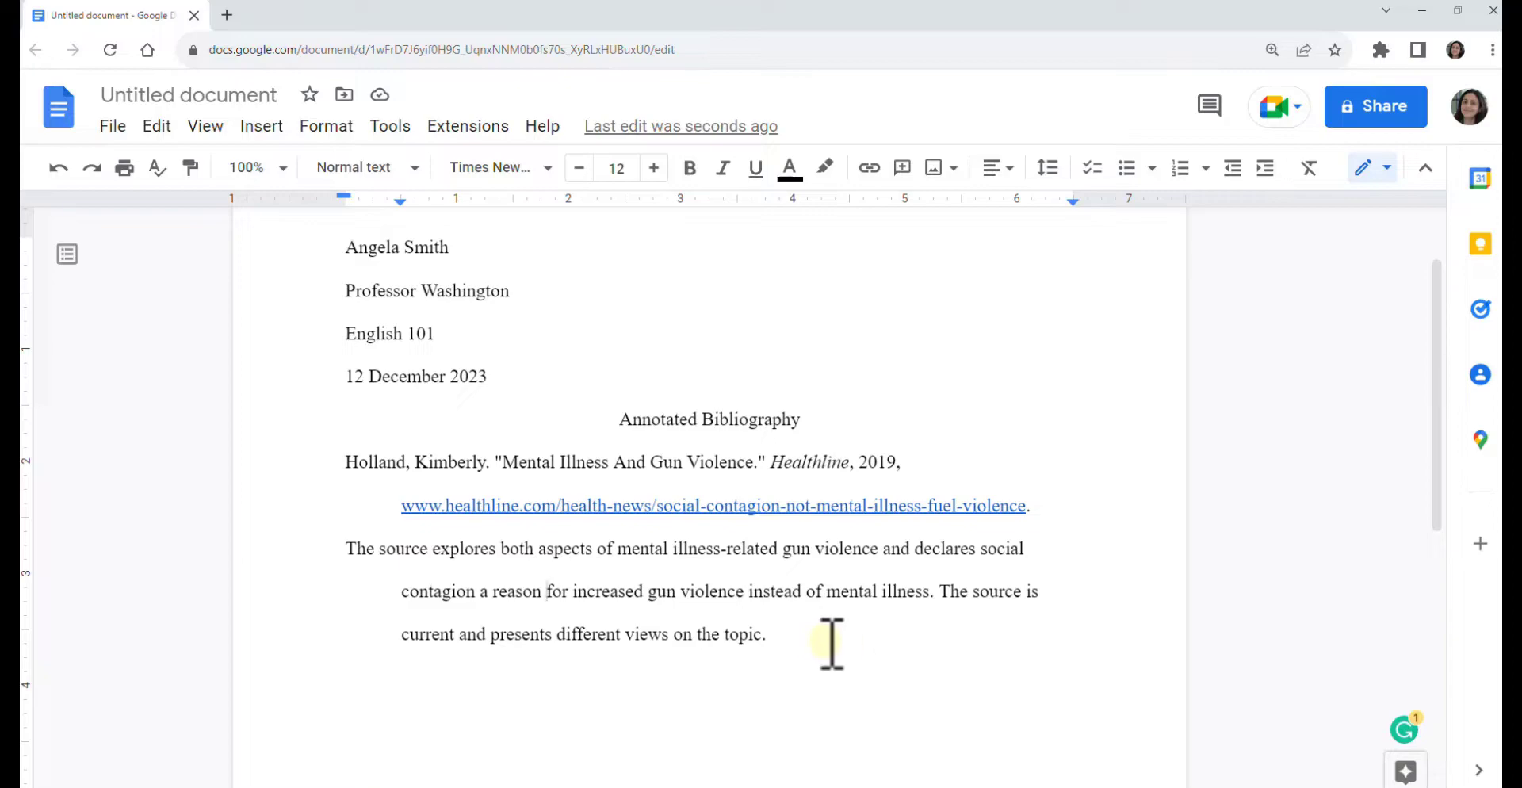
pyautogui.moveTo(811, 634)
pyautogui.mouseDown()
pyautogui.moveTo(451, 588)
pyautogui.moveTo(359, 558)
pyautogui.mouseUp()
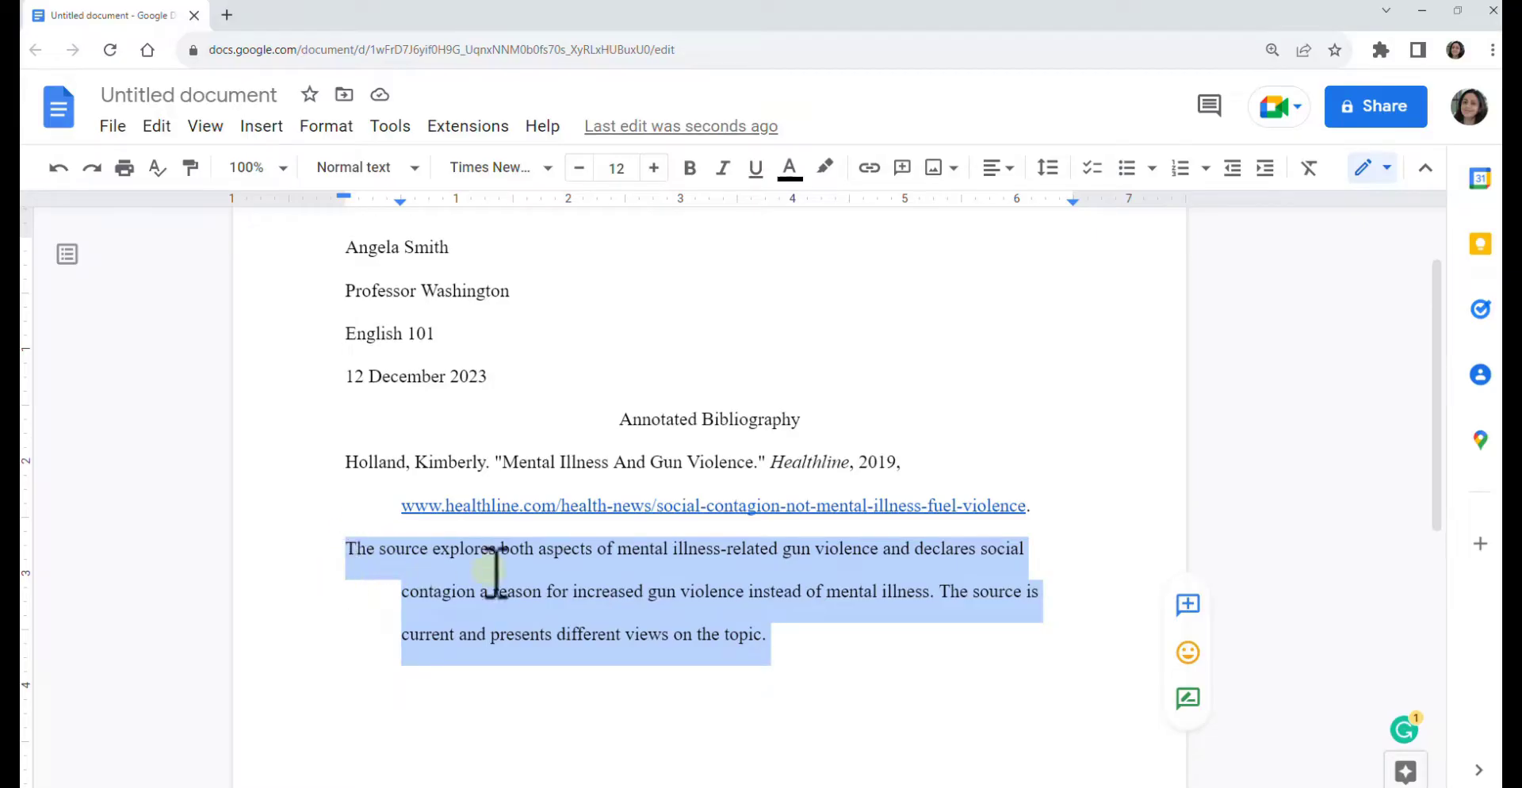
# - In Indentation options, set the annotation's left indent to 1 and special indent to None
pyautogui.click(323, 125)
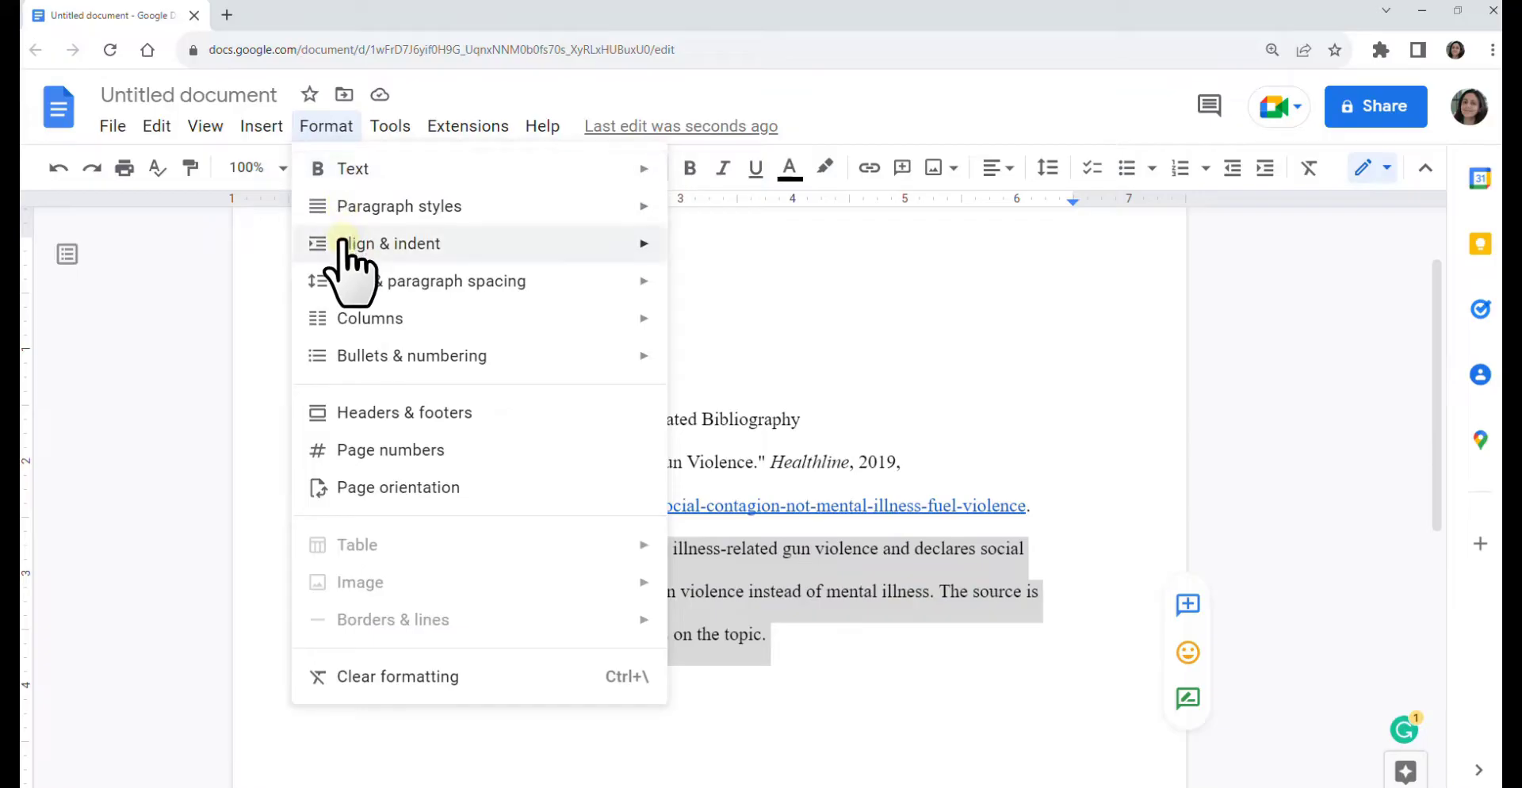
pyautogui.moveTo(344, 243)
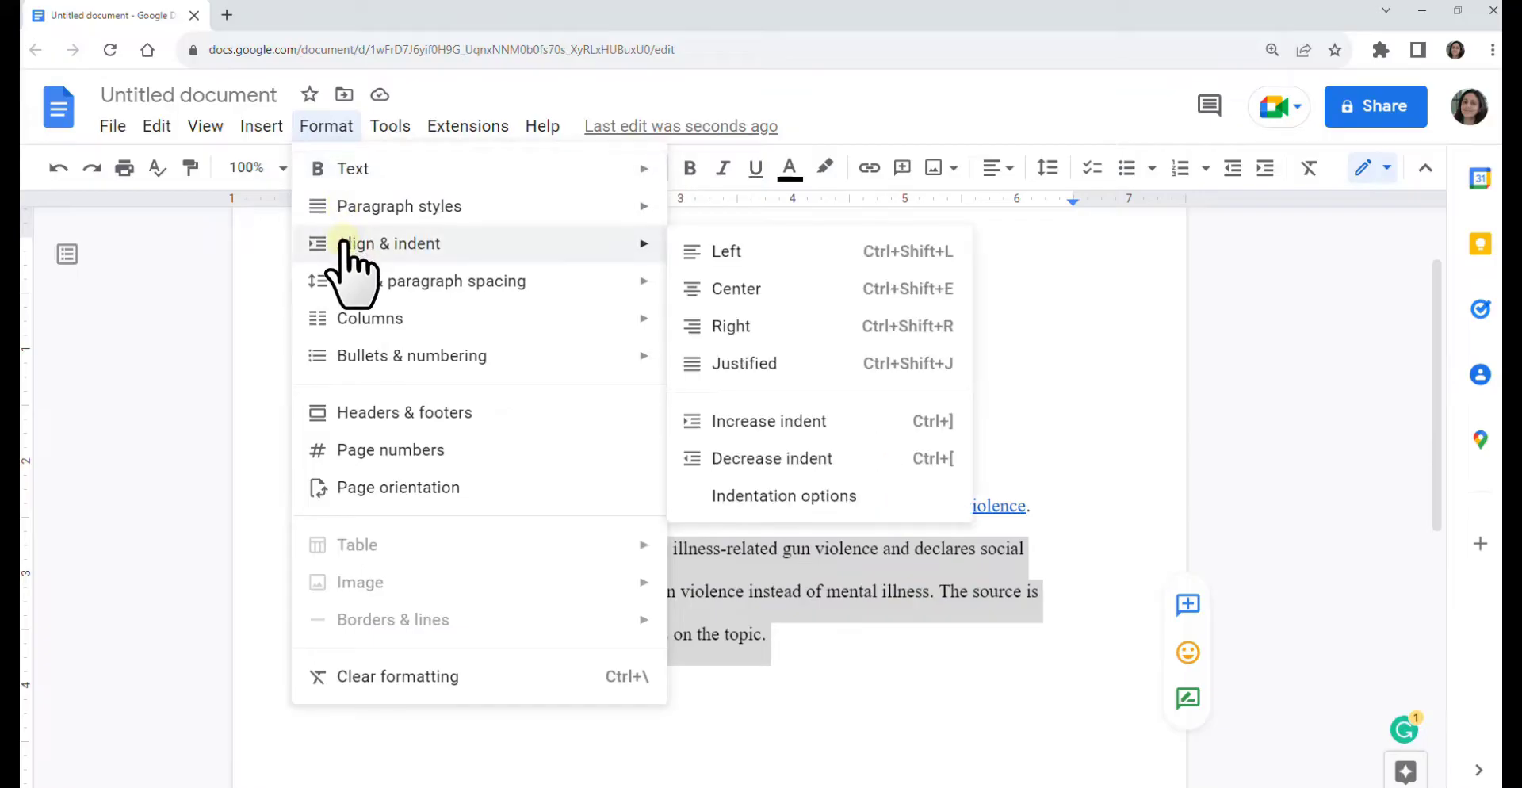
pyautogui.click(782, 499)
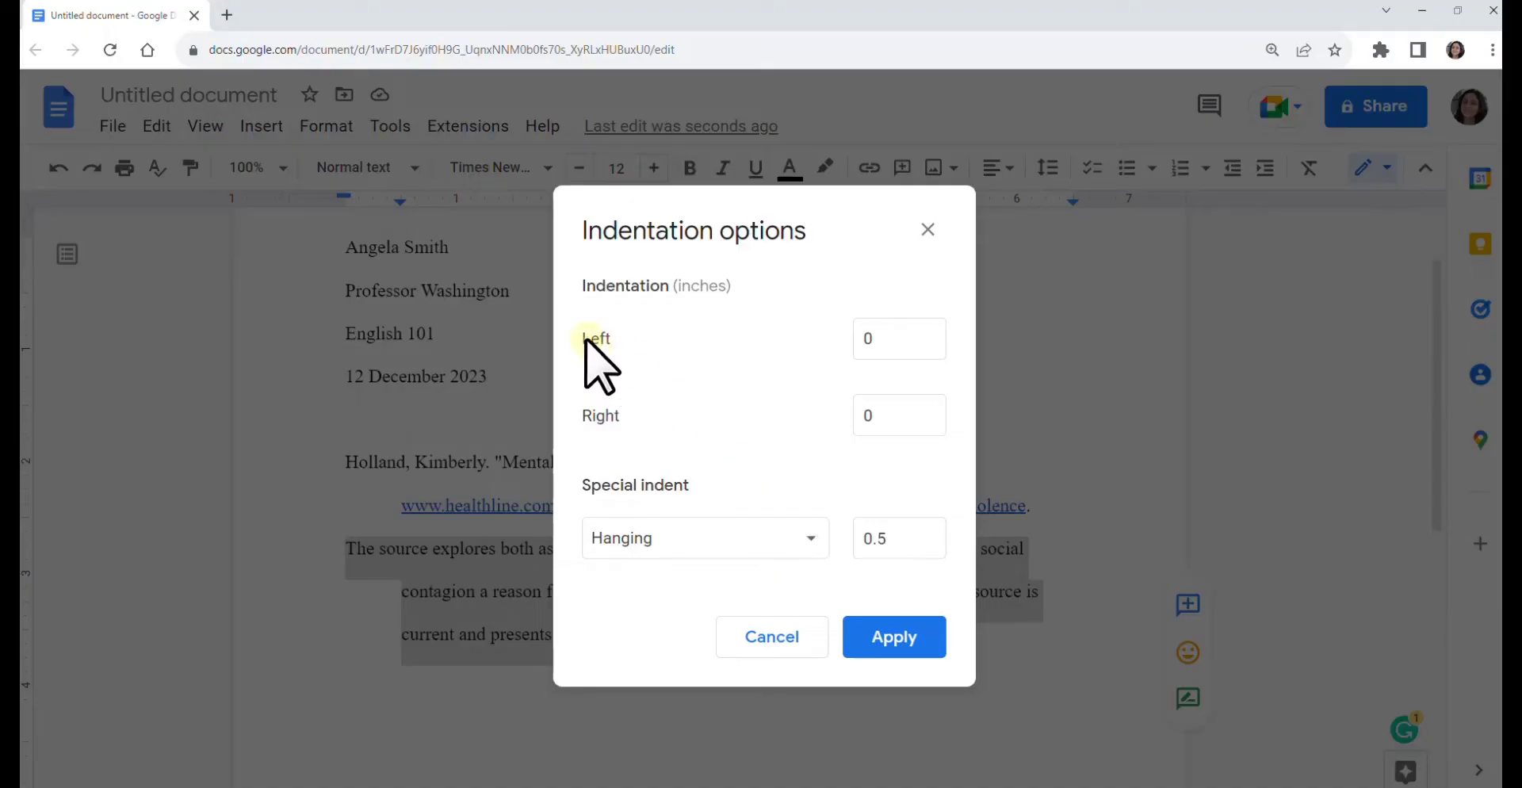
pyautogui.doubleClick(879, 341)
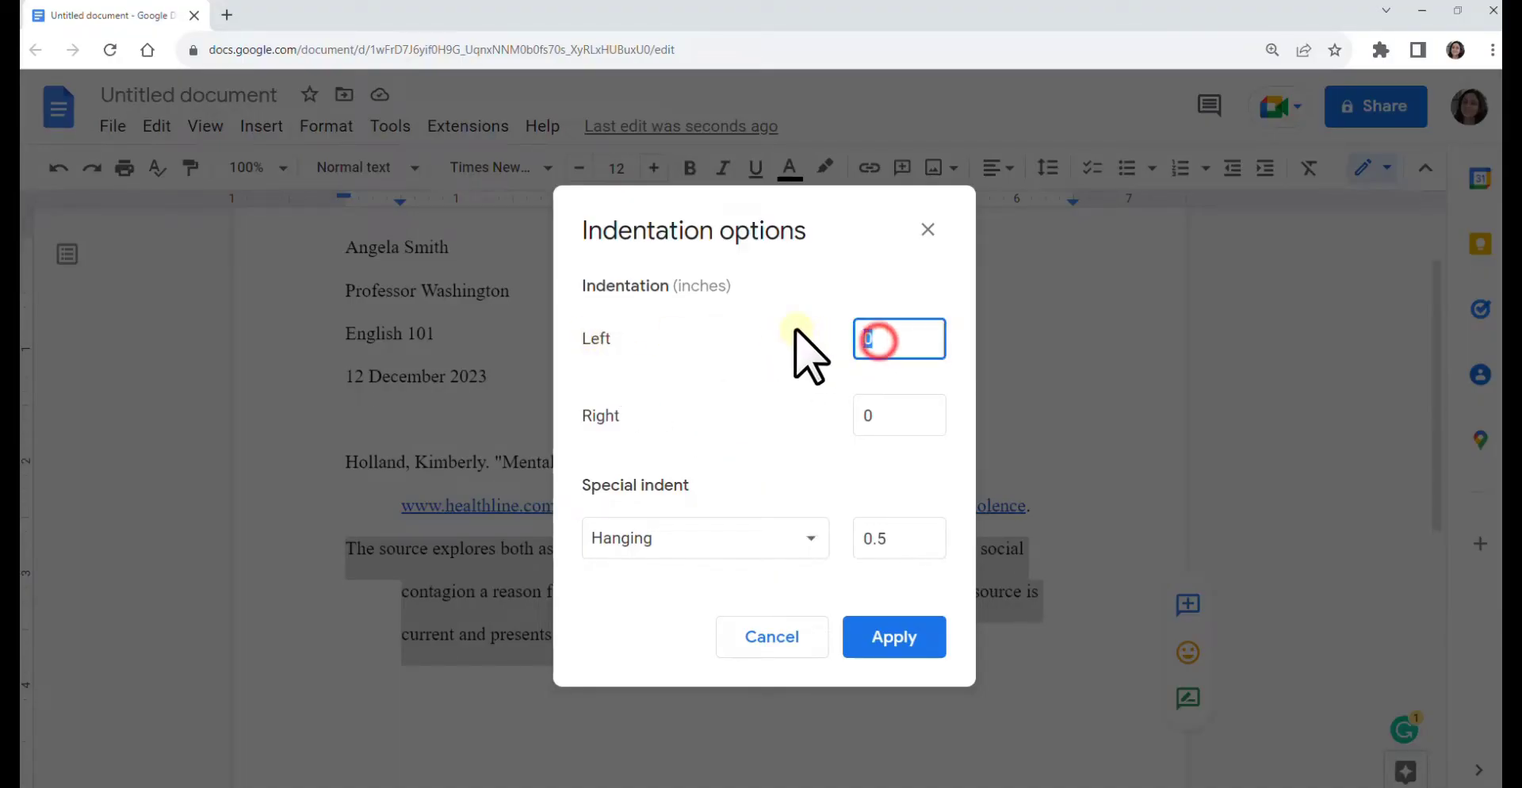
pyautogui.write('1')
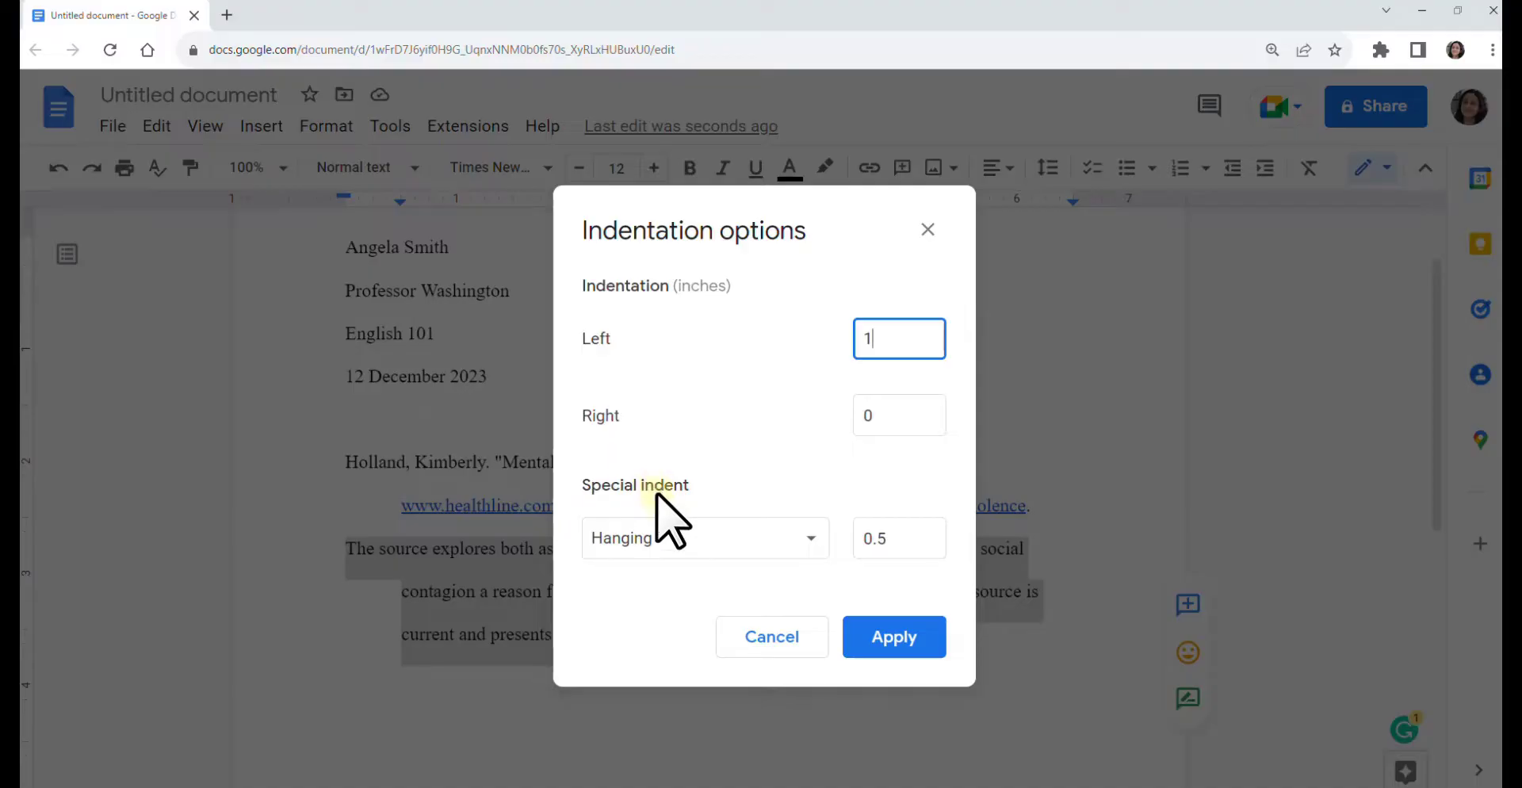
pyautogui.click(802, 539)
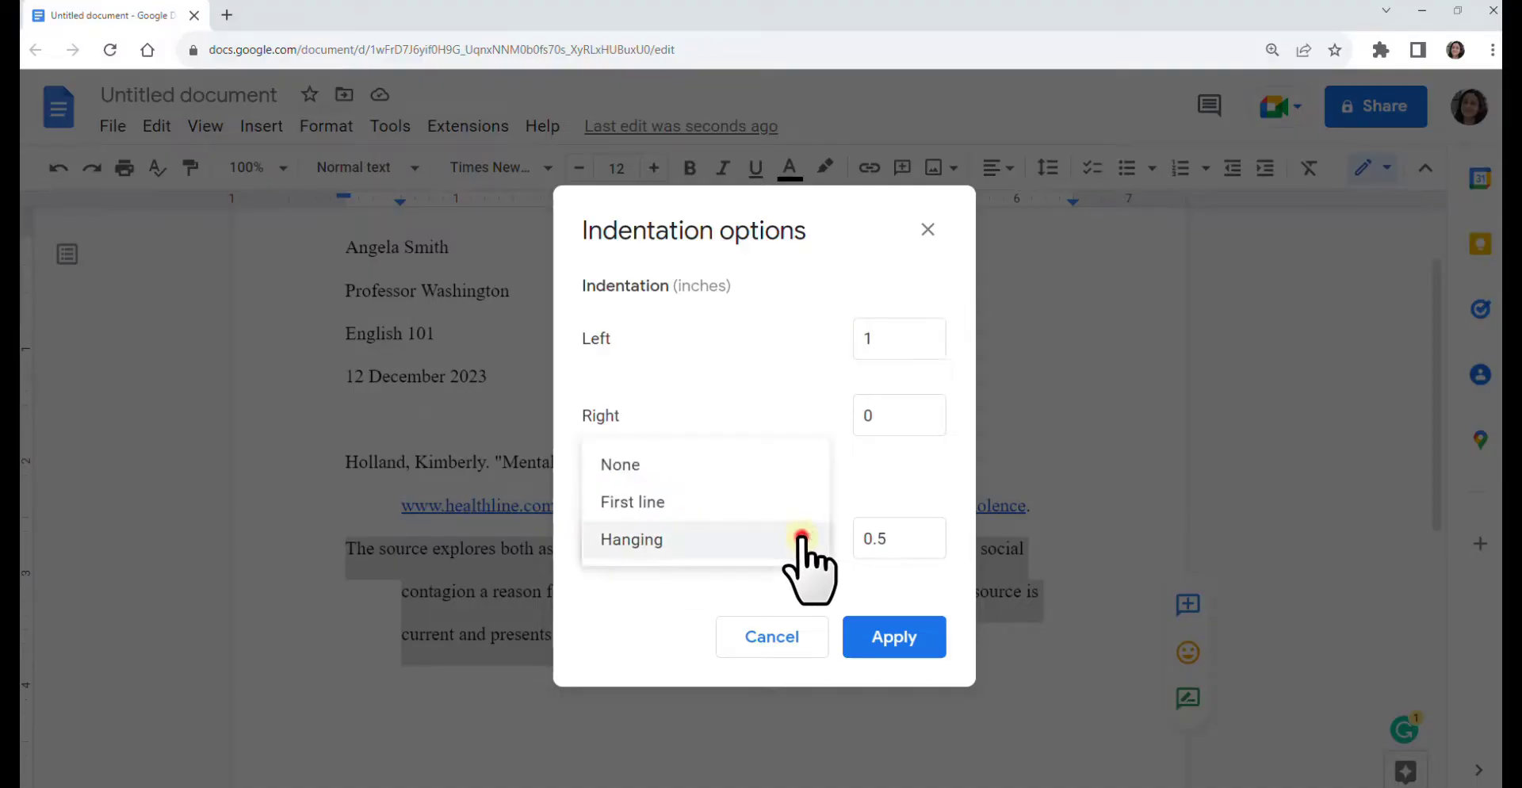
pyautogui.click(626, 466)
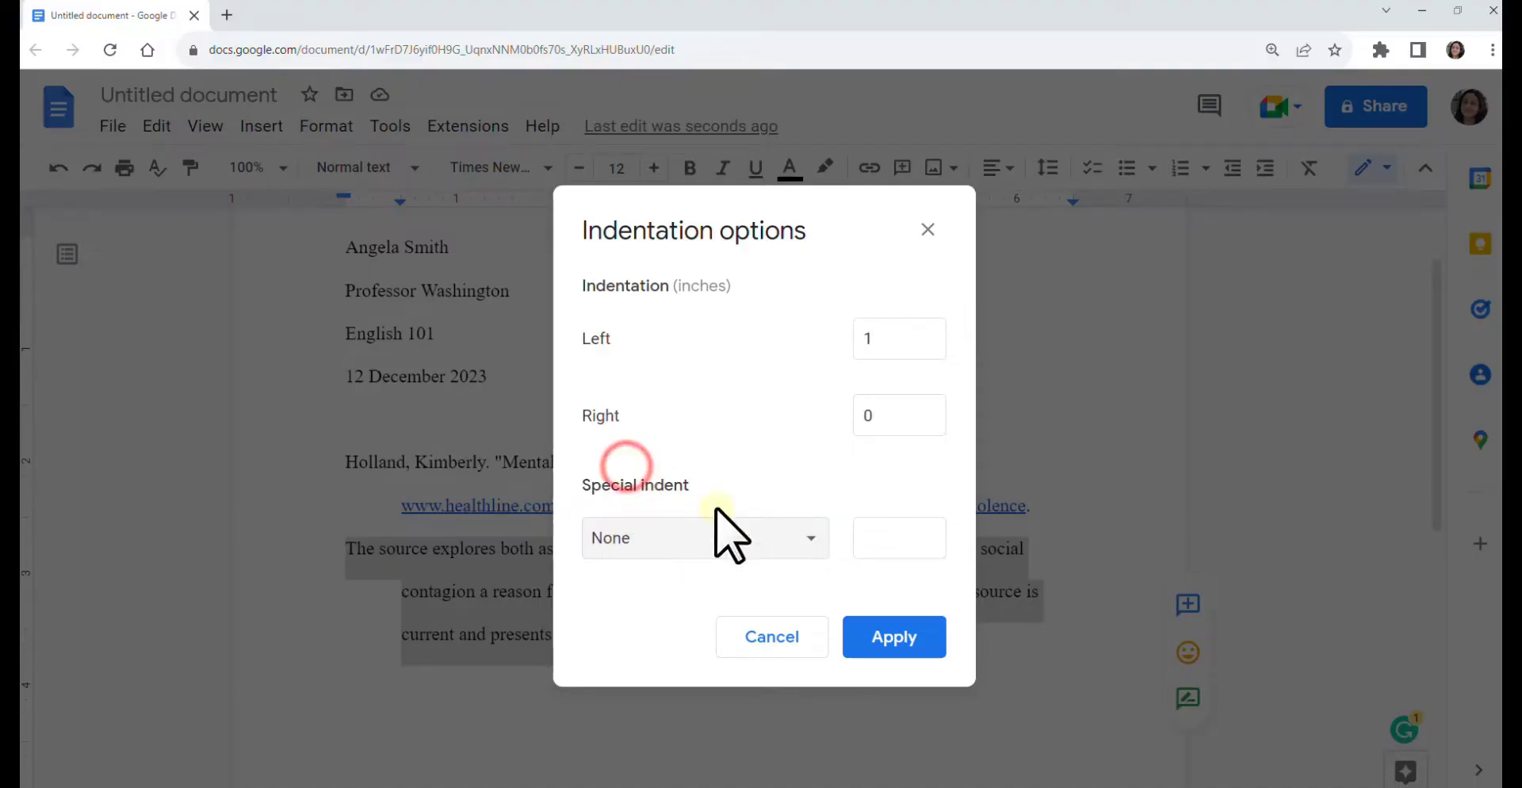
pyautogui.click(892, 636)
pyautogui.click(465, 549)
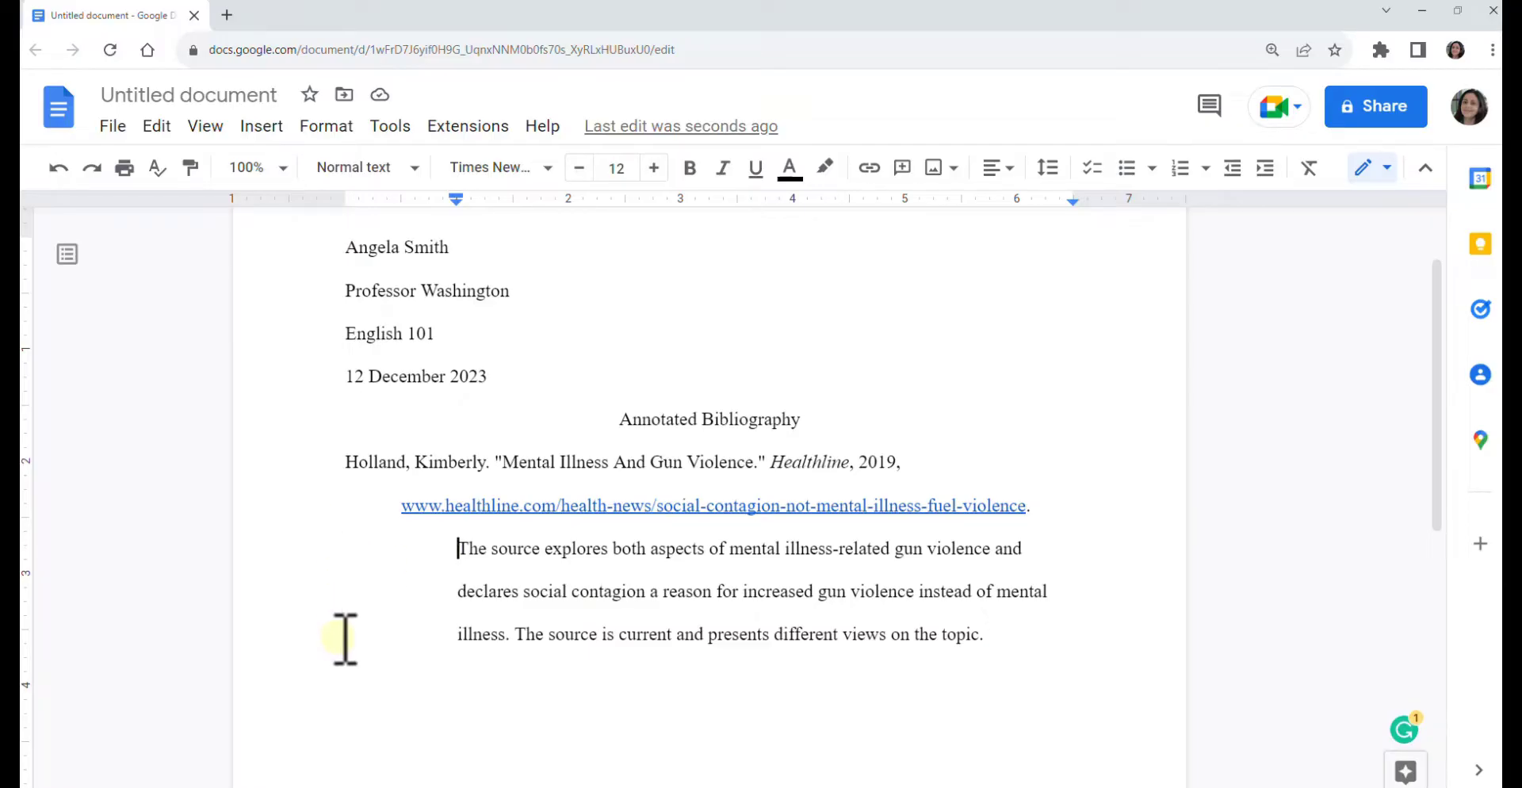
# - Add a new line after the first annotation and return it to the left margin
pyautogui.click(1026, 630)
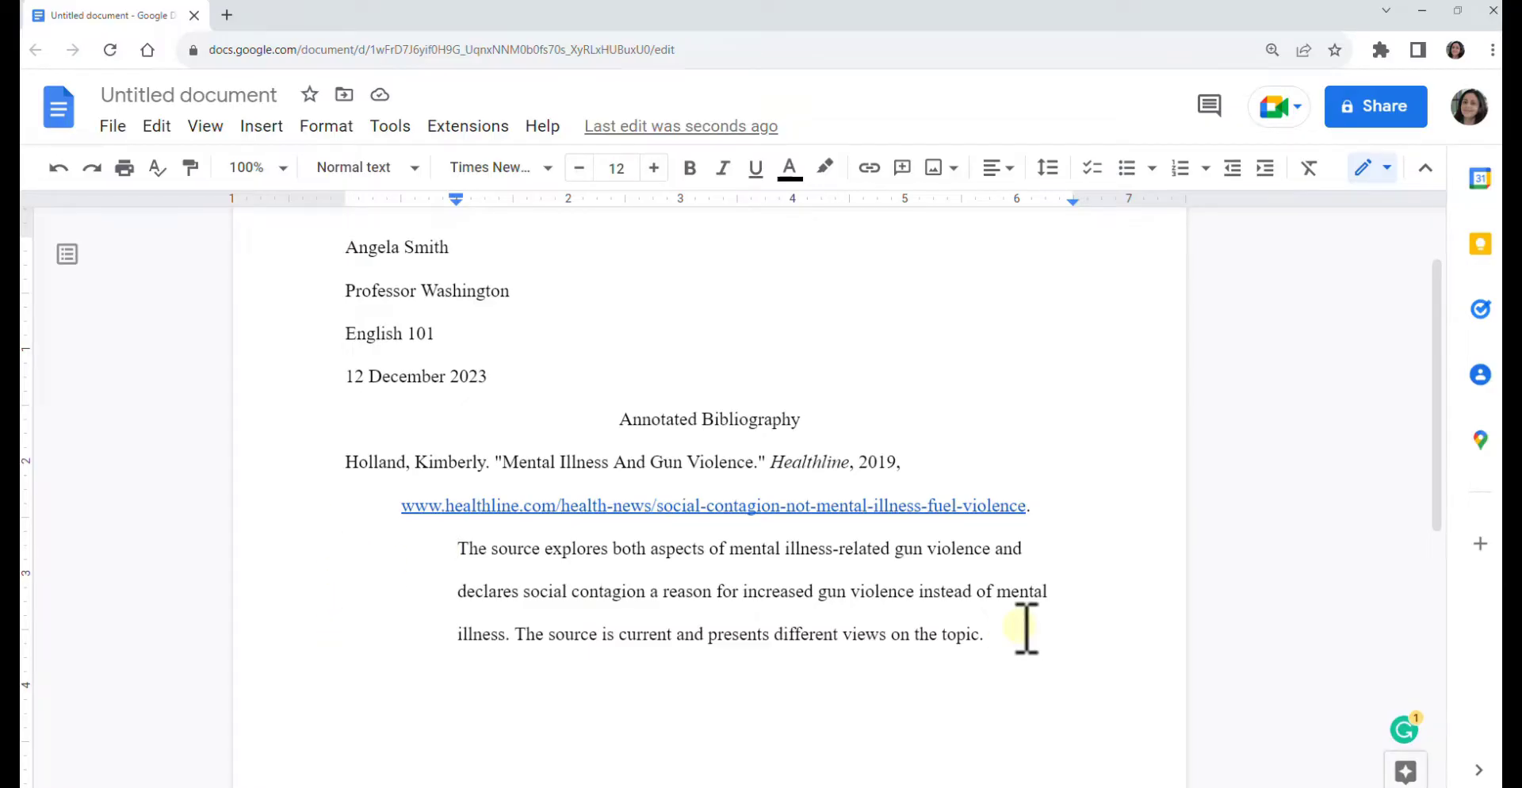
pyautogui.press('Return')
pyautogui.scroll(-3, 1026, 630)
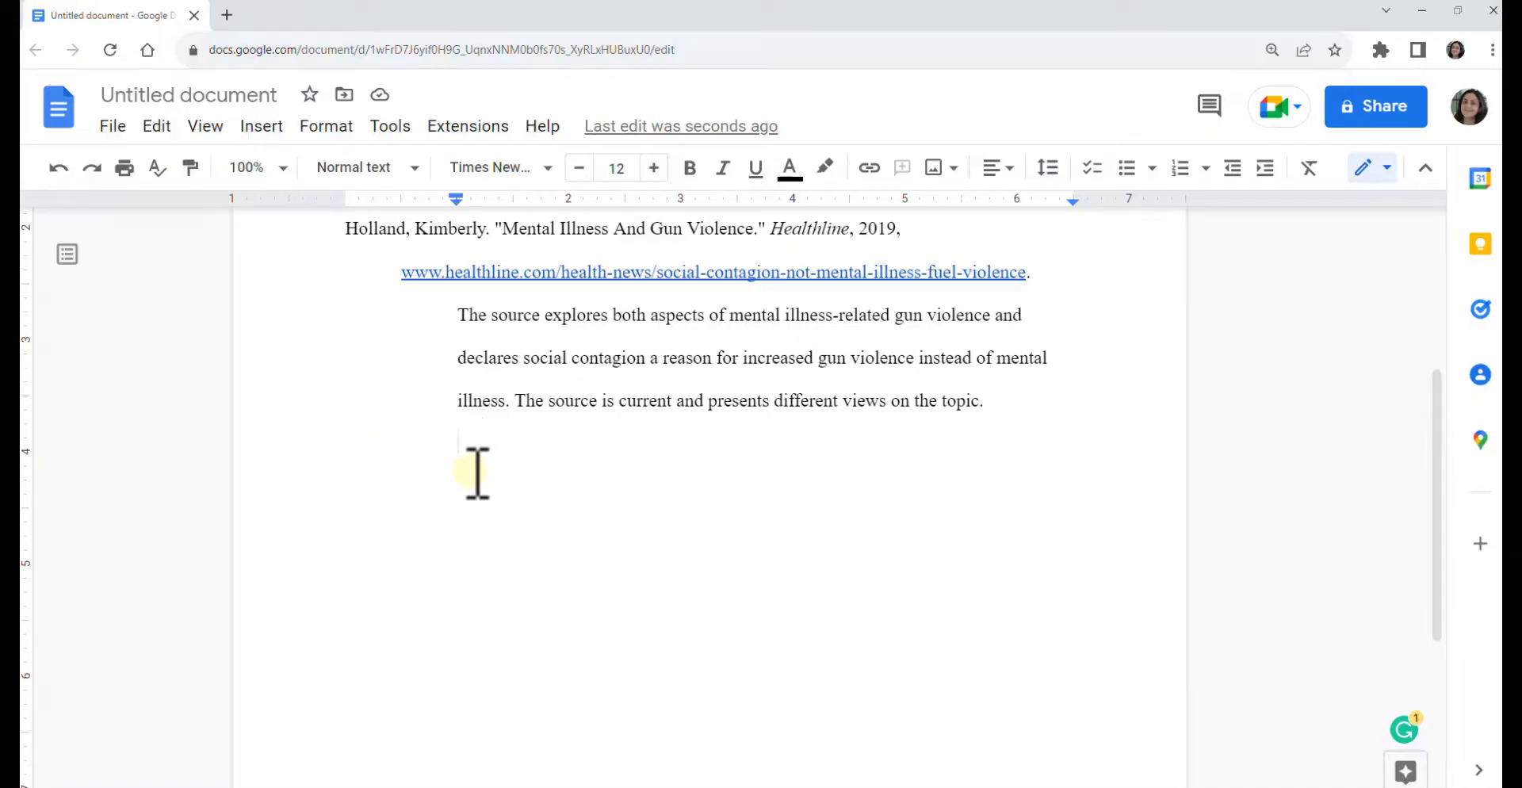
pyautogui.press('BackSpace')
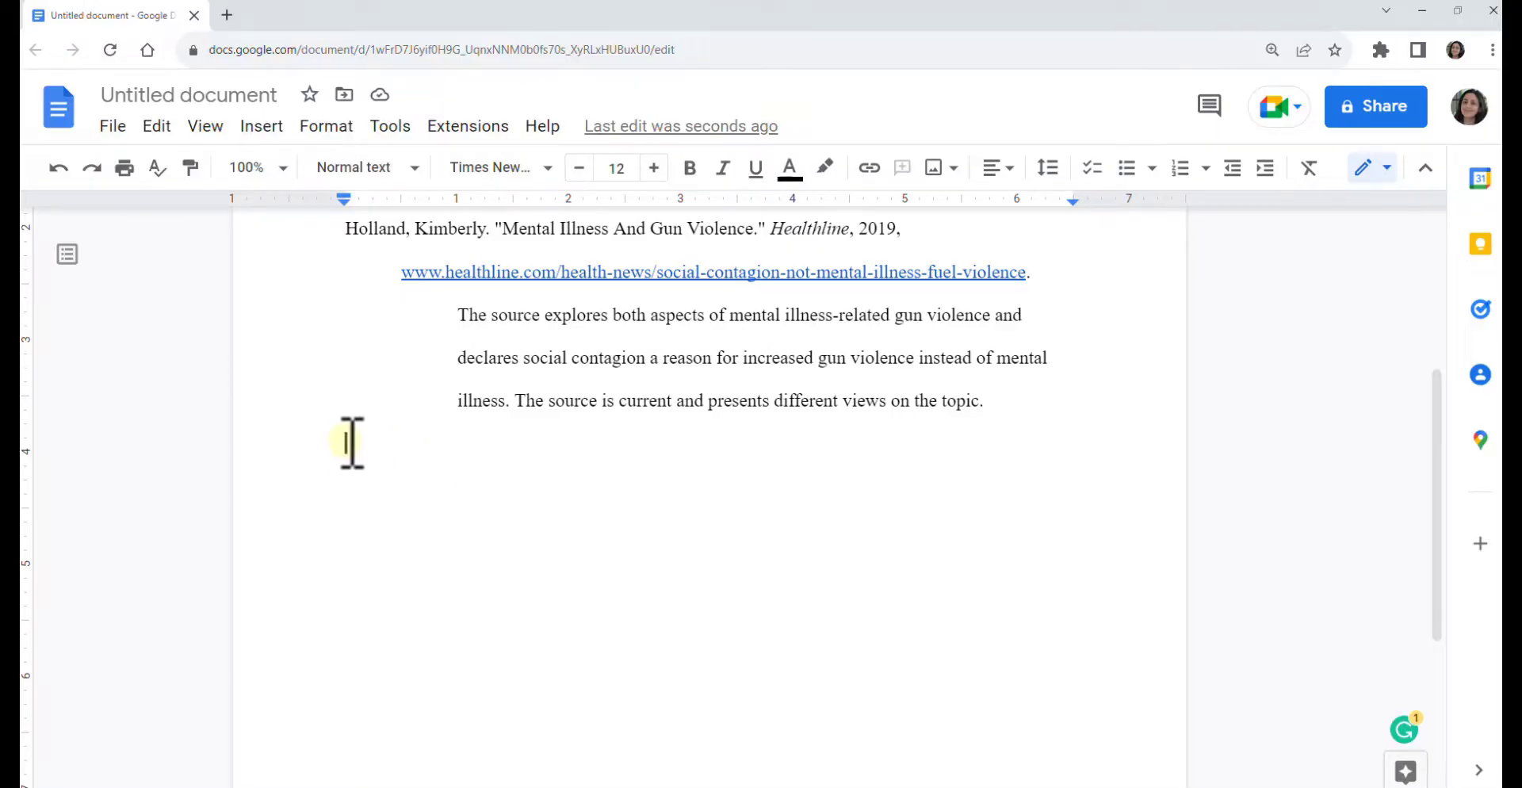
pyautogui.scroll(1, 385, 442)
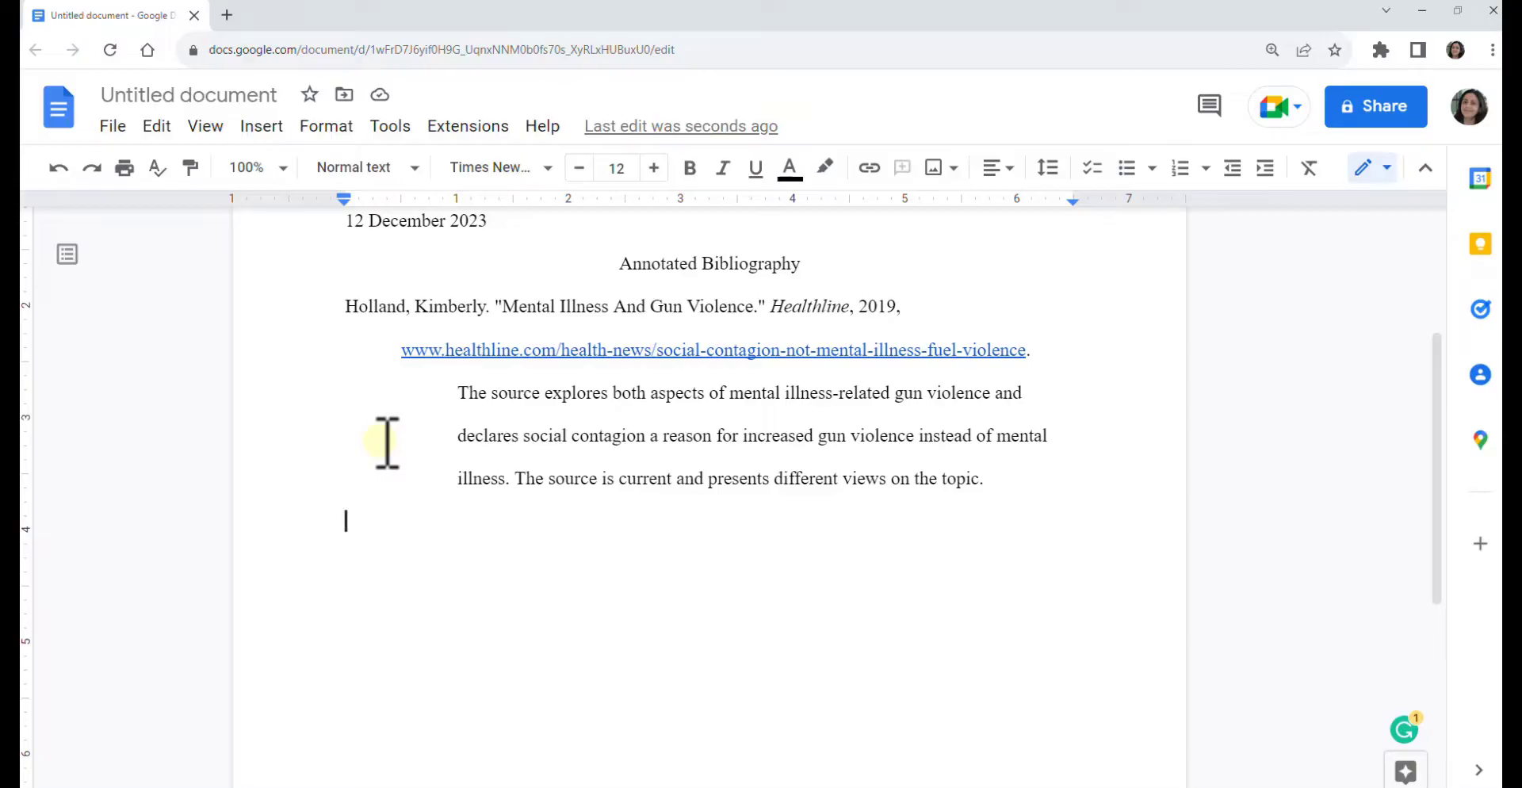
pyautogui.click(402, 539)
# - Paste the Honberg citation with its annotation and confirm Holland precedes Honberg alphabetically
pyautogui.write('Honberg, Ronald S. "Mental Illness And Gun Violence: Research And Policy Options". The Journal Of Law, Medicine & Ethics, vol 48, no. S4, 2020, pp. 137-141. EBSCOhost, http://doi.org/10.1177/1073110520979414. The article reviews recent data regarding the association between gun possession-related violence, homicides, and mental illness. Honberg’s work is timely, descriptive, and well-researched.')
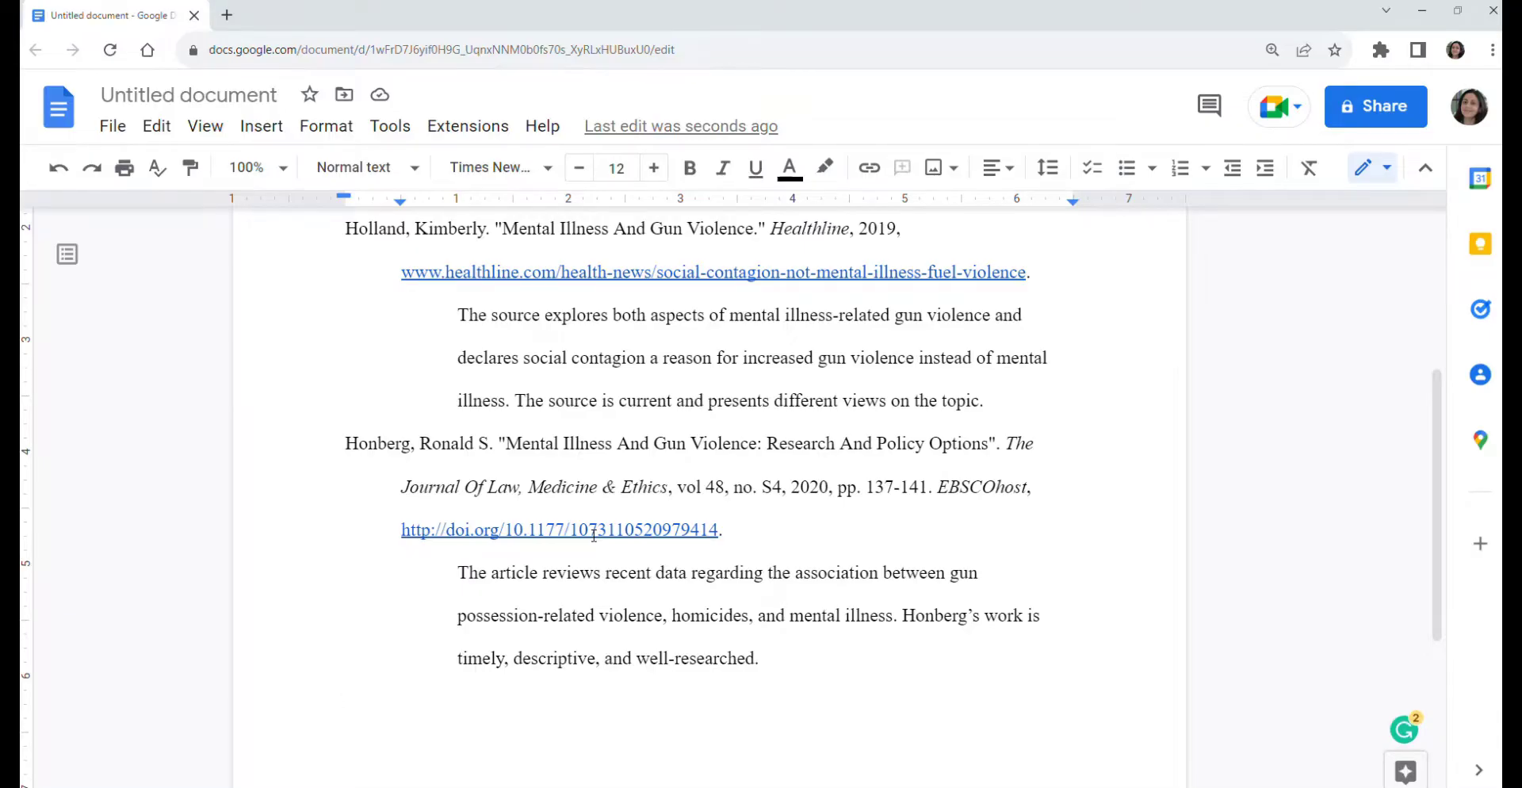
pyautogui.scroll(3, 713, 555)
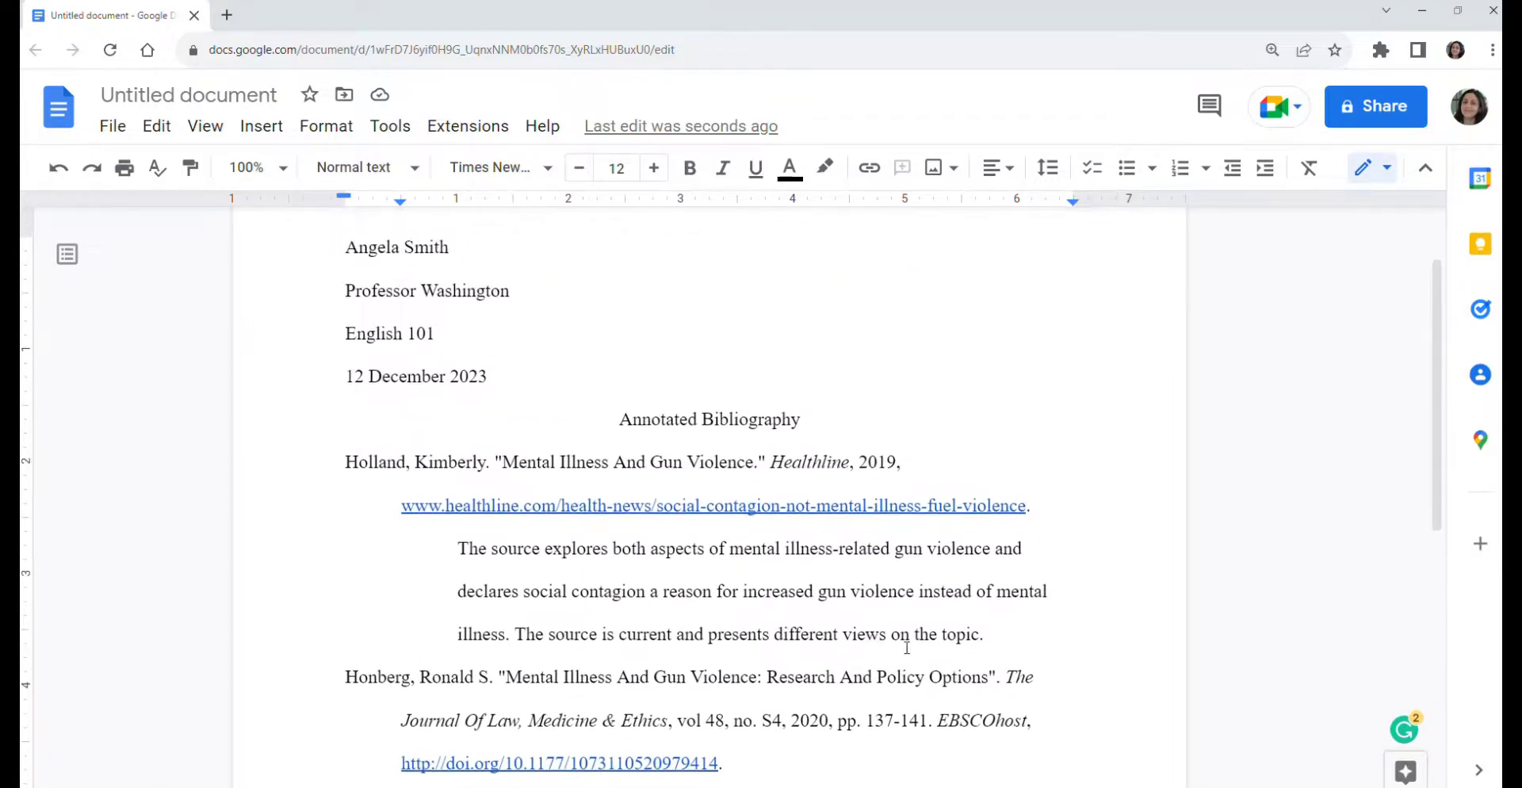
pyautogui.scroll(-2, 907, 648)
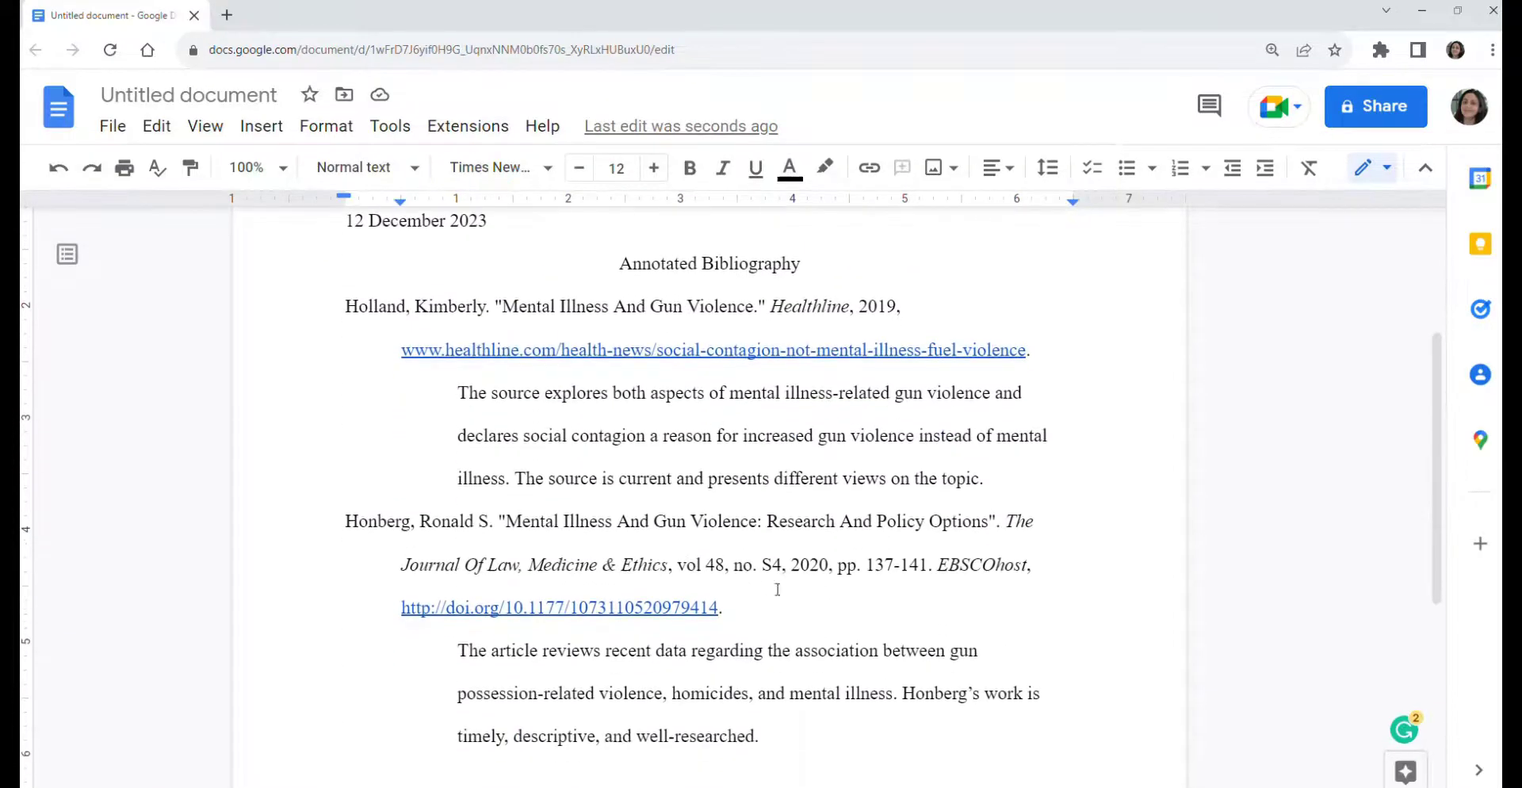
pyautogui.doubleClick(373, 314)
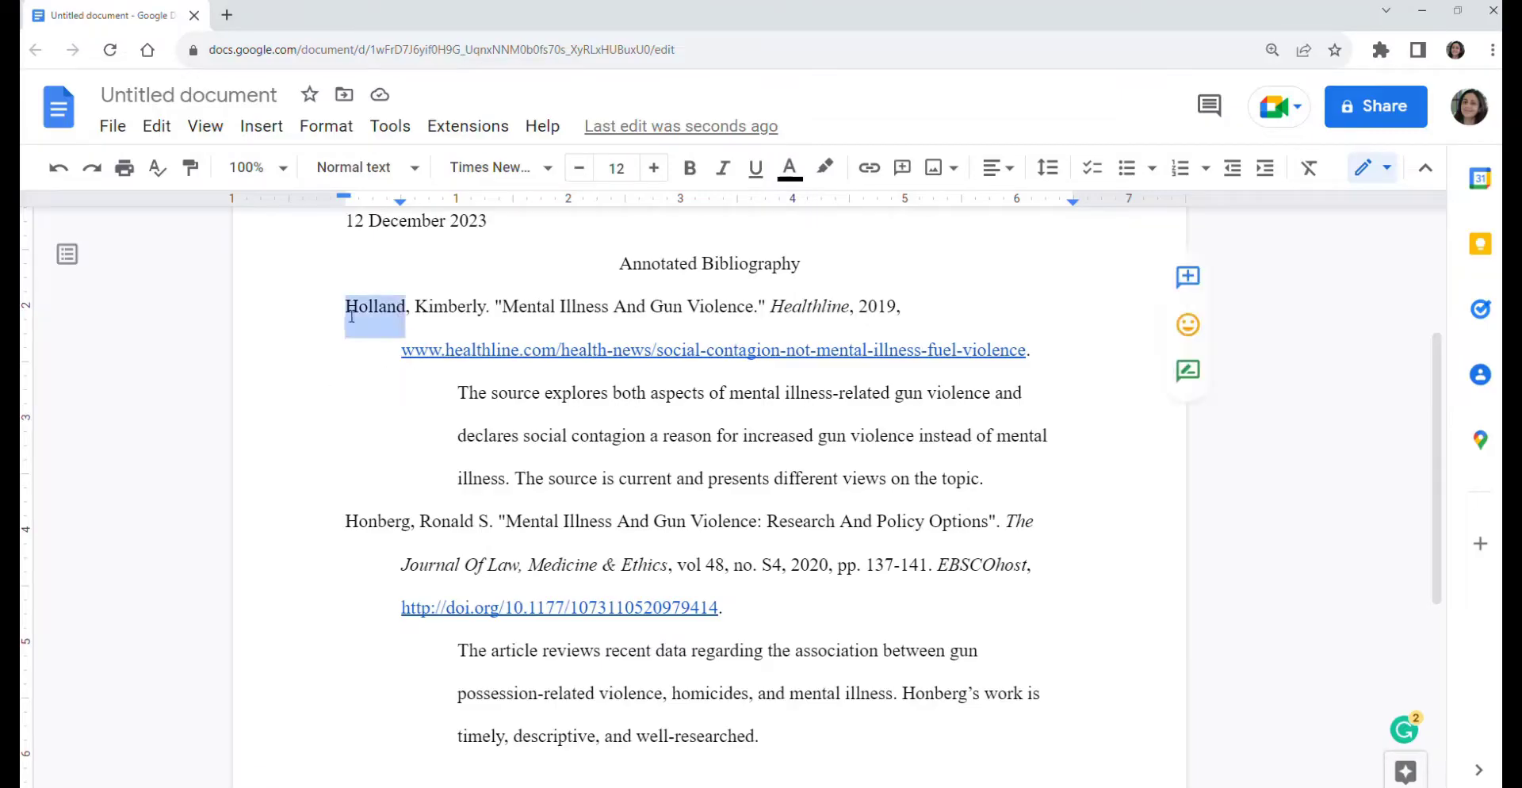
pyautogui.click(370, 521)
pyautogui.scroll(3, 695, 600)
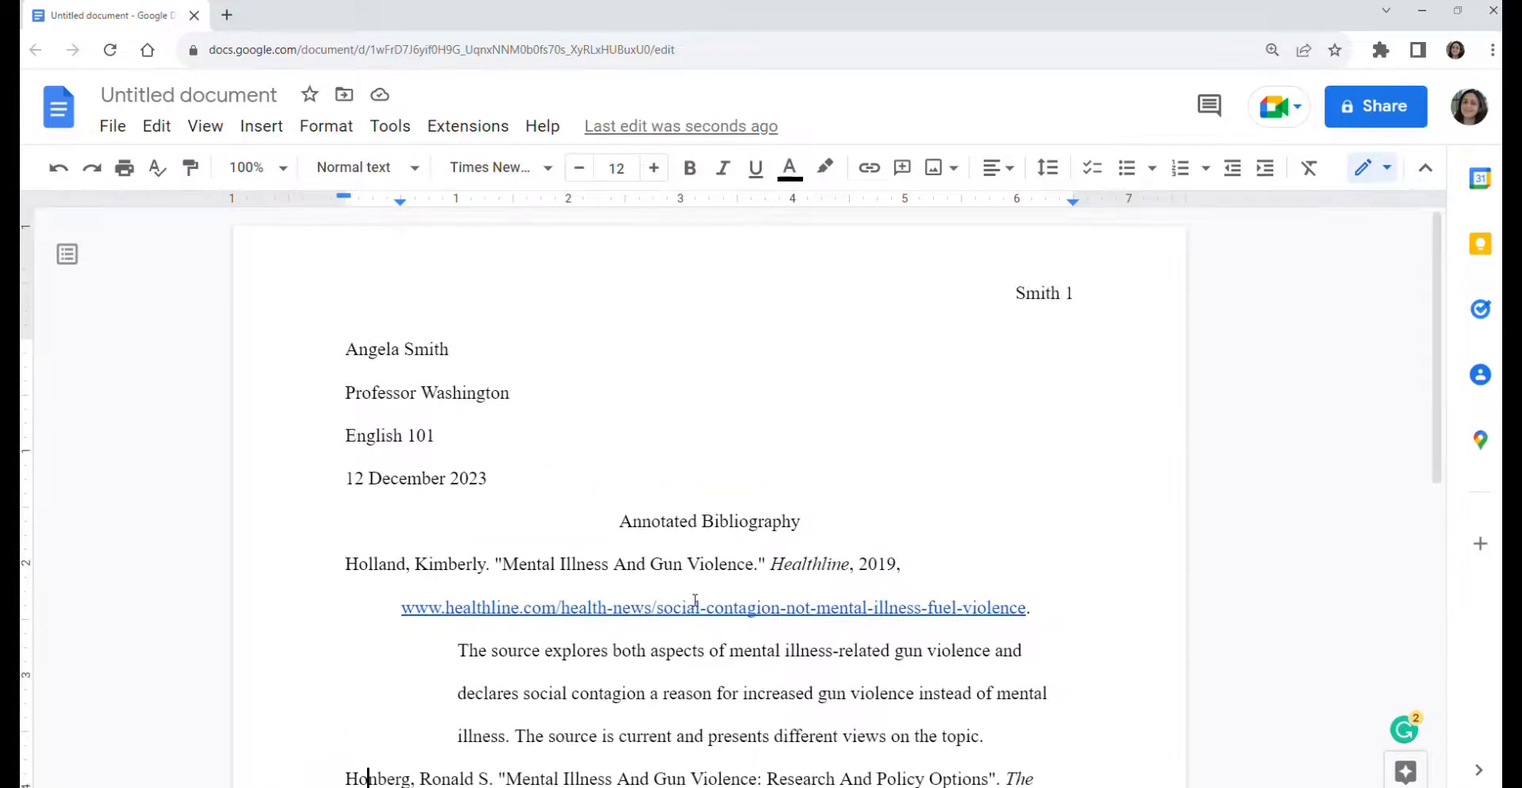